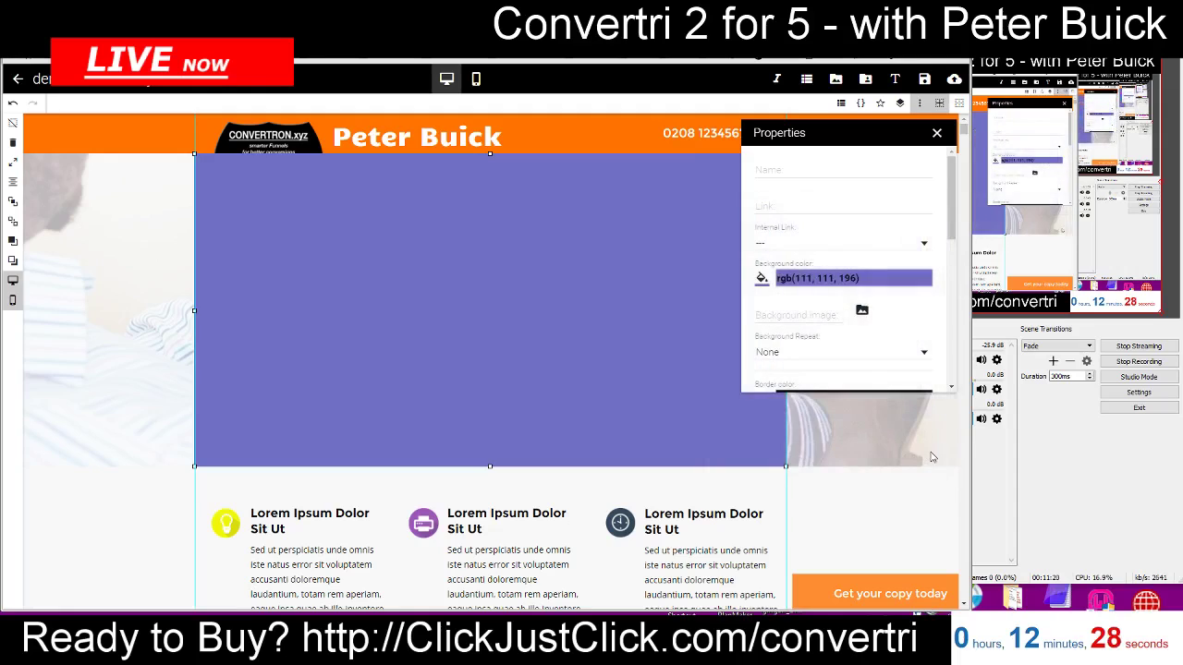
{"action": "left_click", "coordinate": [937, 134]}
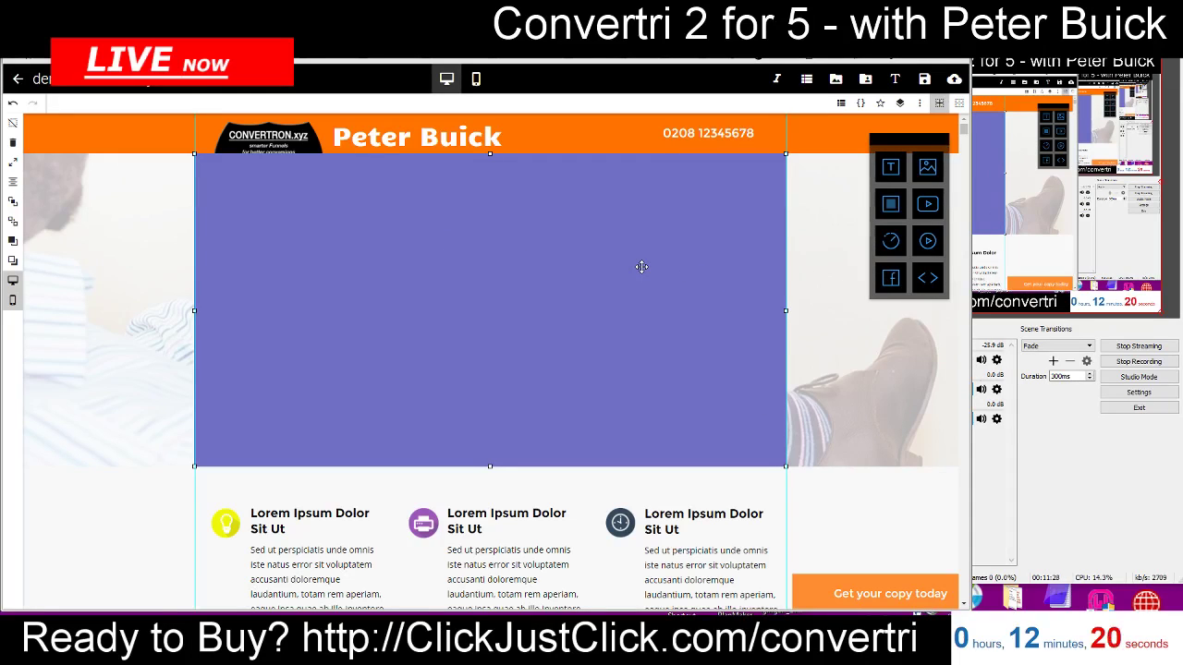
{"action": "left_click", "coordinate": [860, 102]}
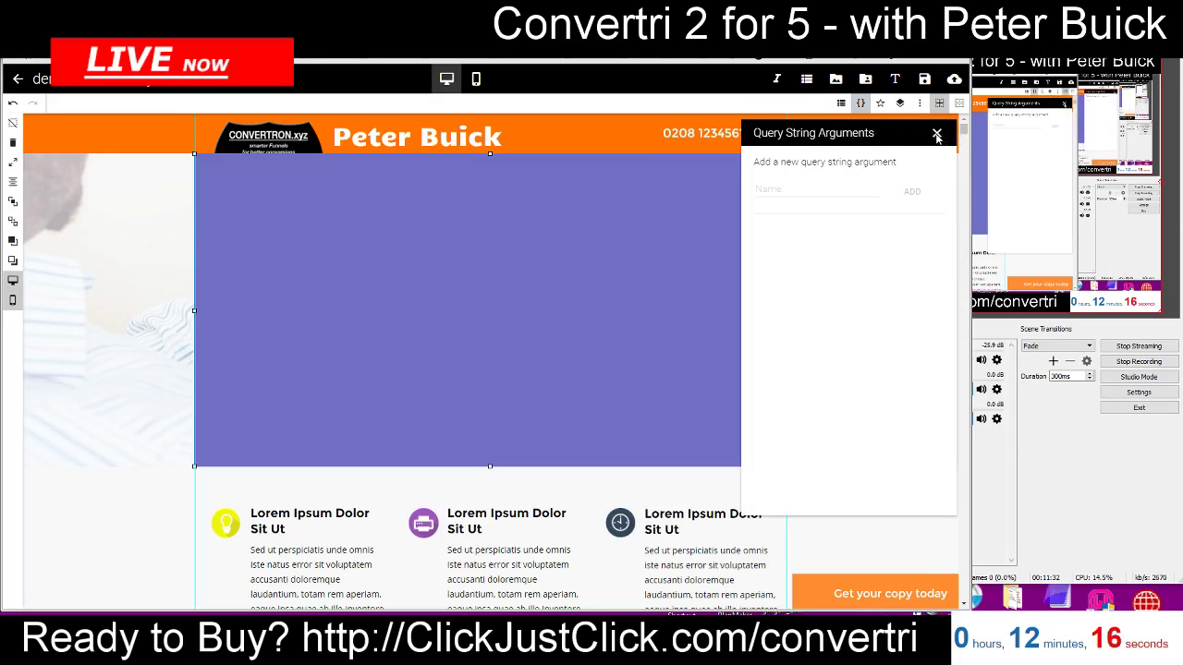
{"action": "left_click", "coordinate": [936, 134]}
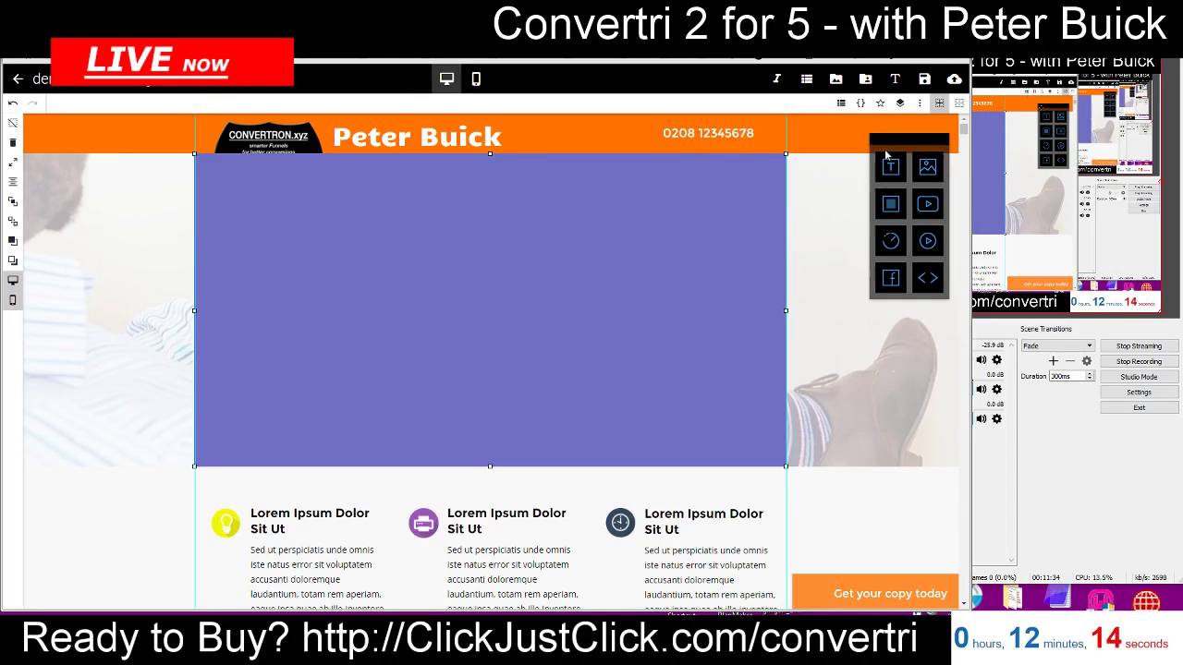
Add a pale box on the purple hero panel and enlarge it to fill most of the panel's left half
{"action": "left_click_drag", "start_coordinate": [890, 203], "coordinate": [327, 255]}
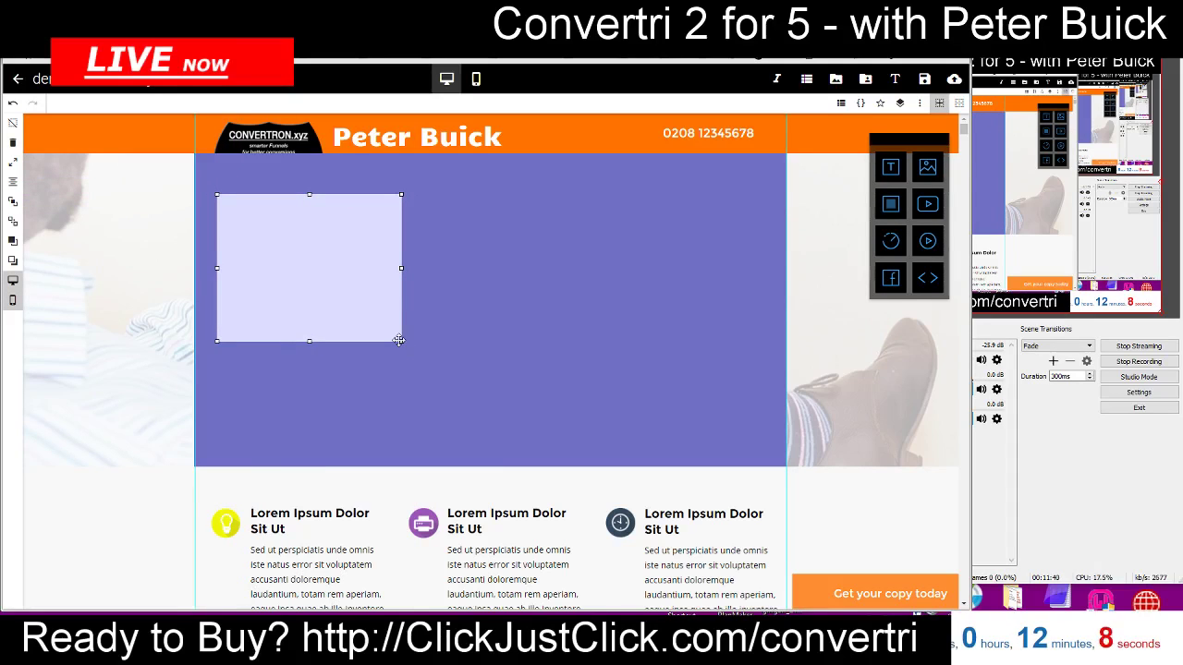
{"action": "left_click_drag", "start_coordinate": [401, 341], "coordinate": [494, 429]}
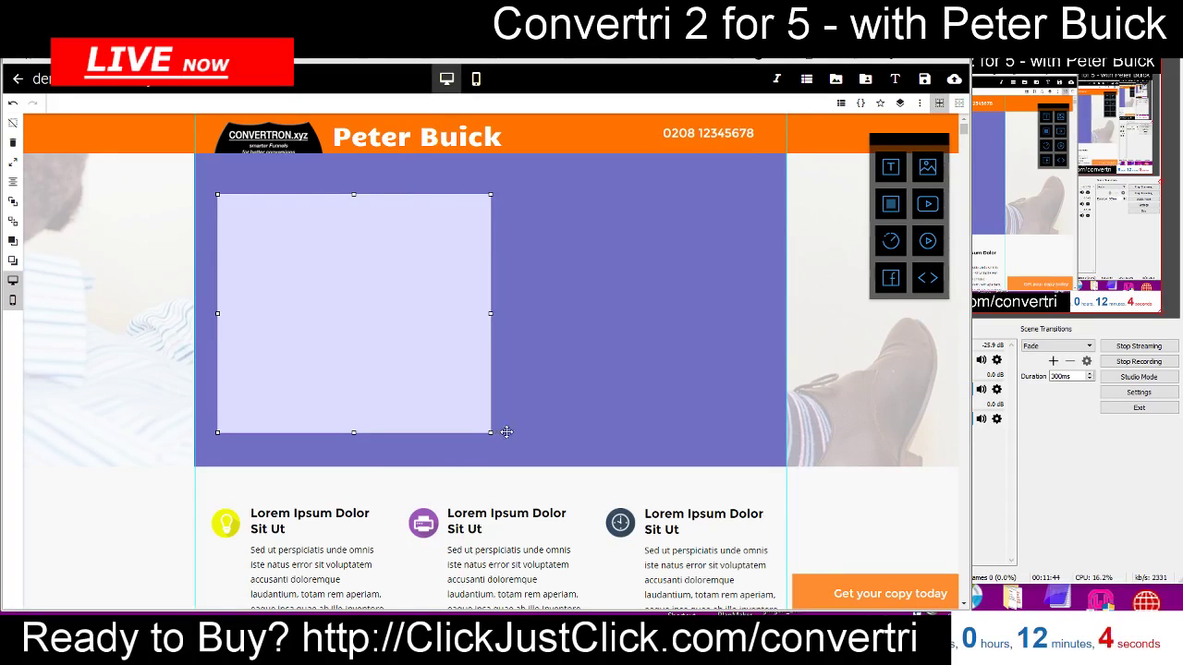
Add a centred text block reading "DOWNLAOD RIGHT AWAY" and position it in the upper part of the purple panel, beside the pale box
{"action": "left_click_drag", "start_coordinate": [891, 171], "coordinate": [612, 217]}
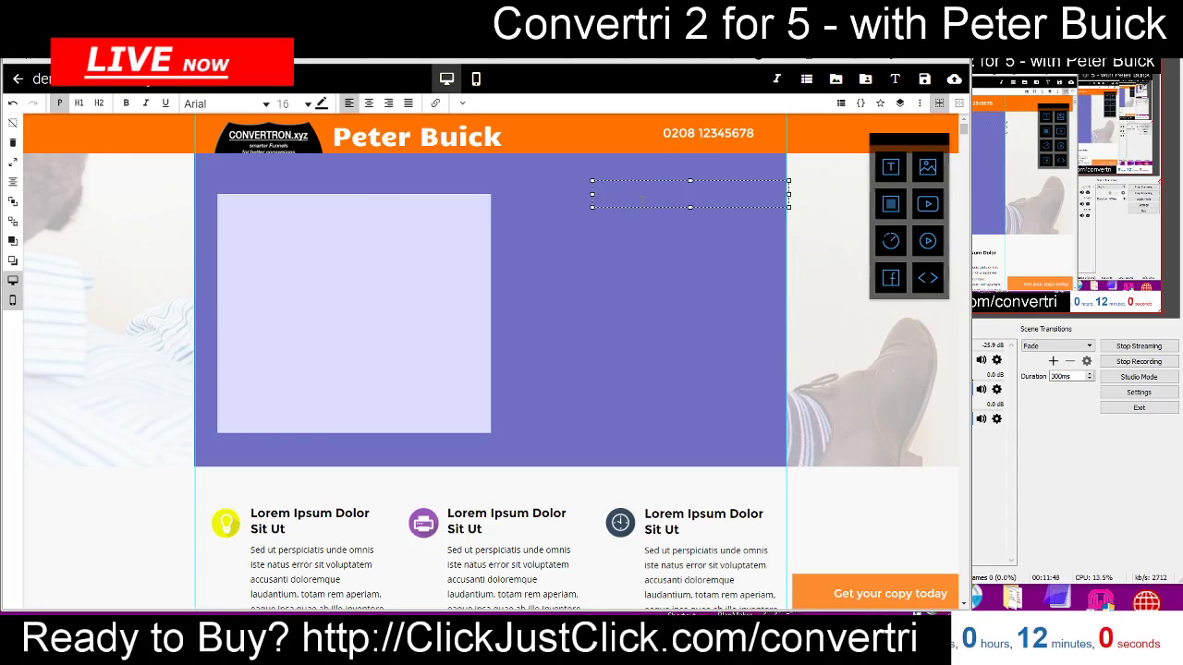
{"action": "type", "text": "DOWNLAOD"}
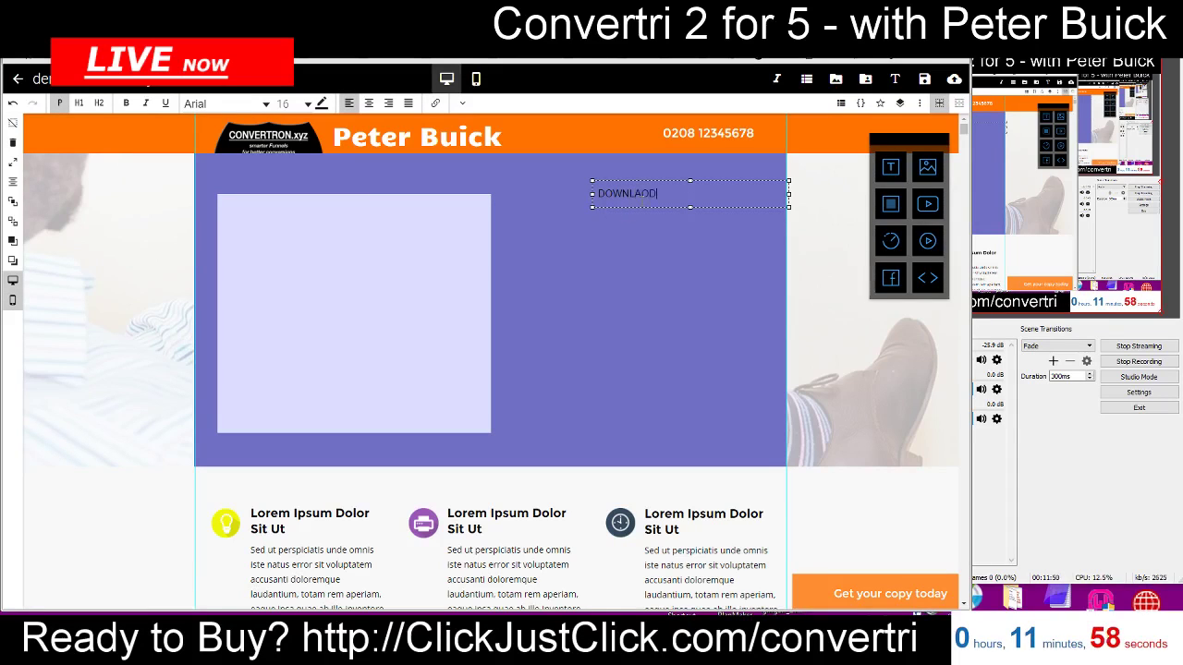
{"action": "type", "text": " RIHG"}
{"action": "key", "text": "BackSpace"}
{"action": "type", "text": "HT AWAY"}
{"action": "left_click", "coordinate": [368, 102]}
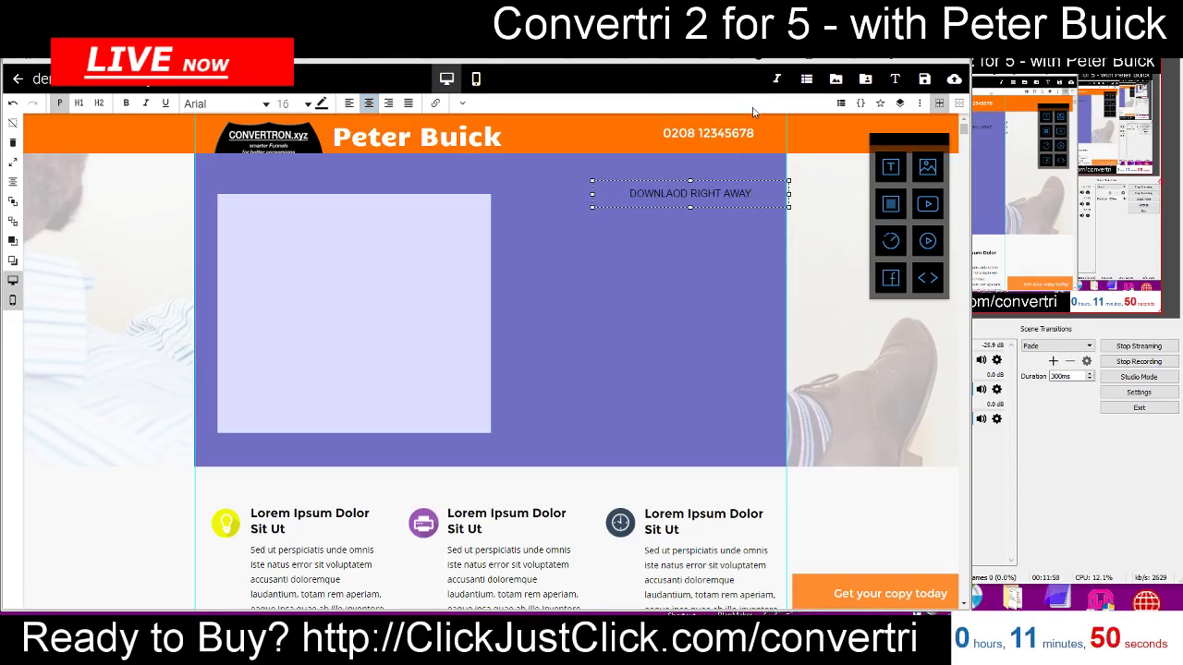
{"action": "left_click_drag", "start_coordinate": [720, 181], "coordinate": [692, 231]}
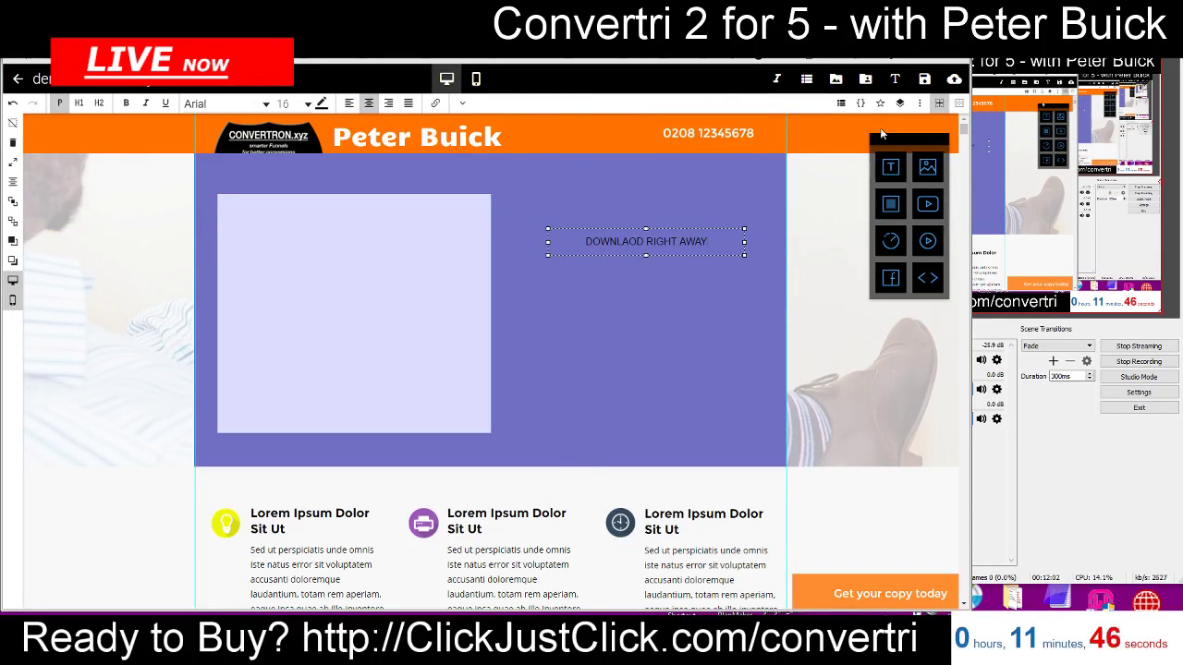
Set the background colour of the download text block to red, rgb(255, 4, 4)
{"action": "left_click", "coordinate": [918, 102]}
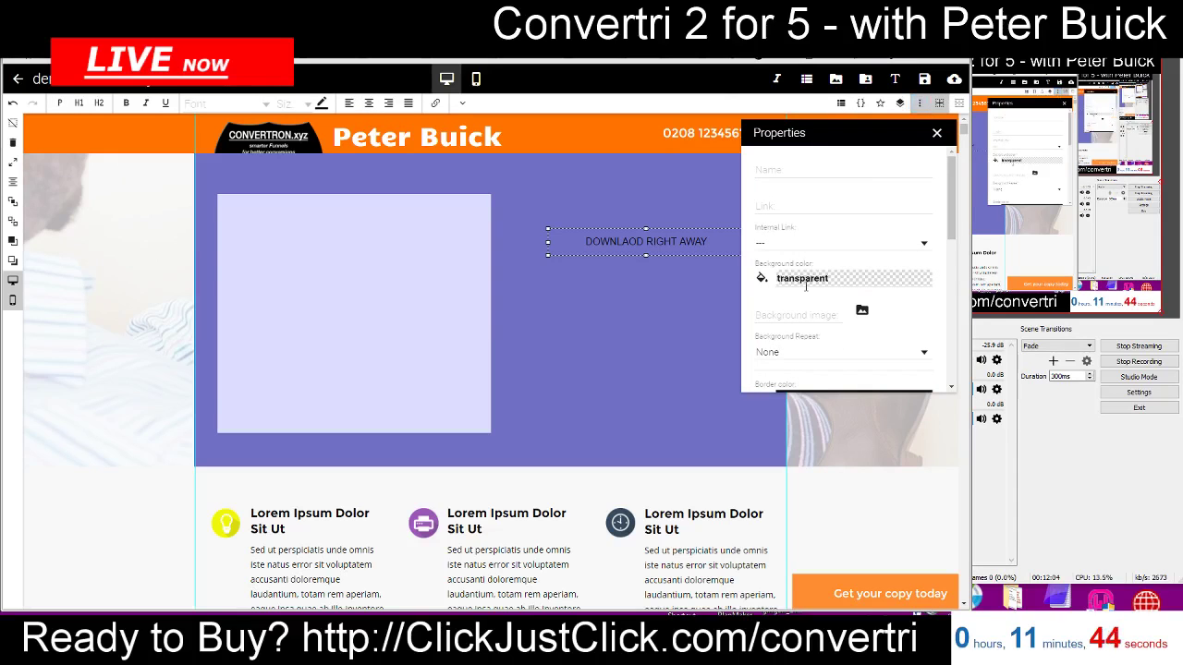
{"action": "left_click", "coordinate": [763, 279]}
{"action": "left_click", "coordinate": [896, 223]}
{"action": "left_click_drag", "start_coordinate": [895, 223], "coordinate": [920, 203]}
{"action": "left_click", "coordinate": [919, 458]}
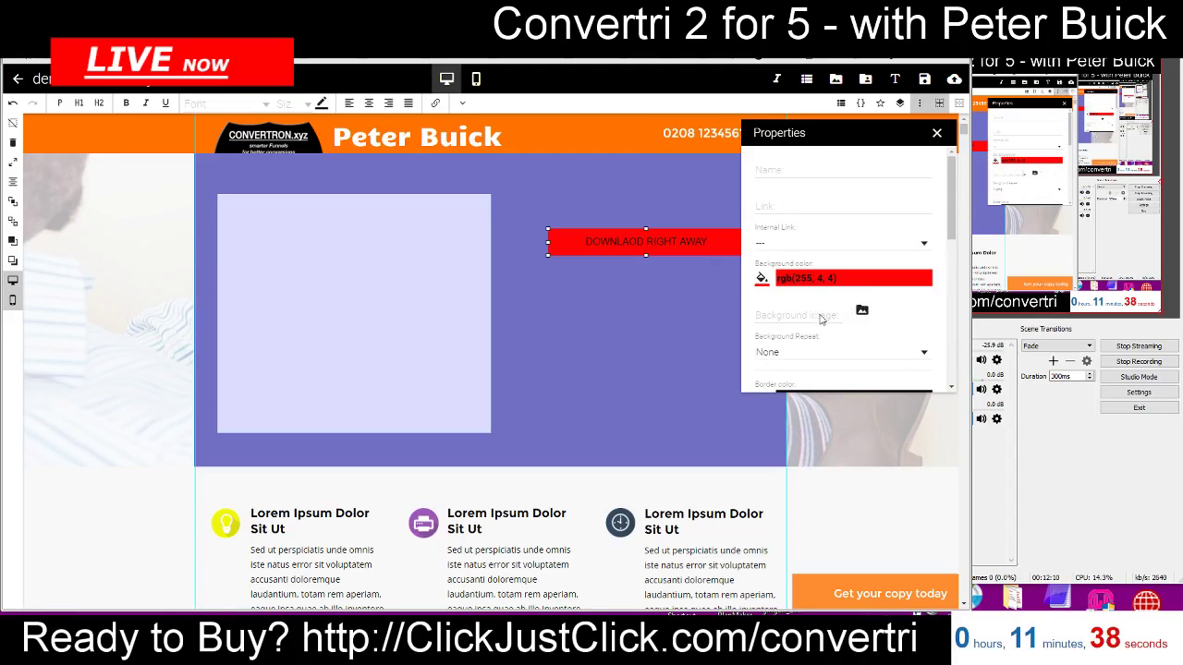
{"action": "scroll", "coordinate": [821, 318], "scroll_direction": "down", "scroll_amount": 1}
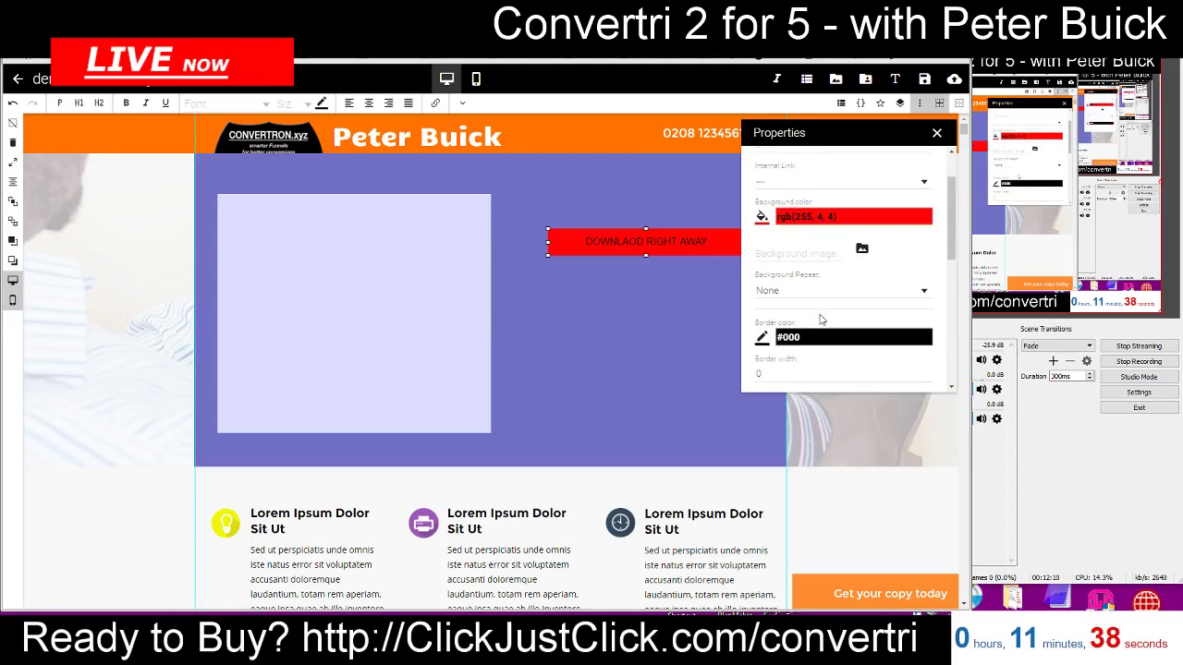
{"action": "left_click", "coordinate": [681, 277]}
{"action": "left_click", "coordinate": [938, 135]}
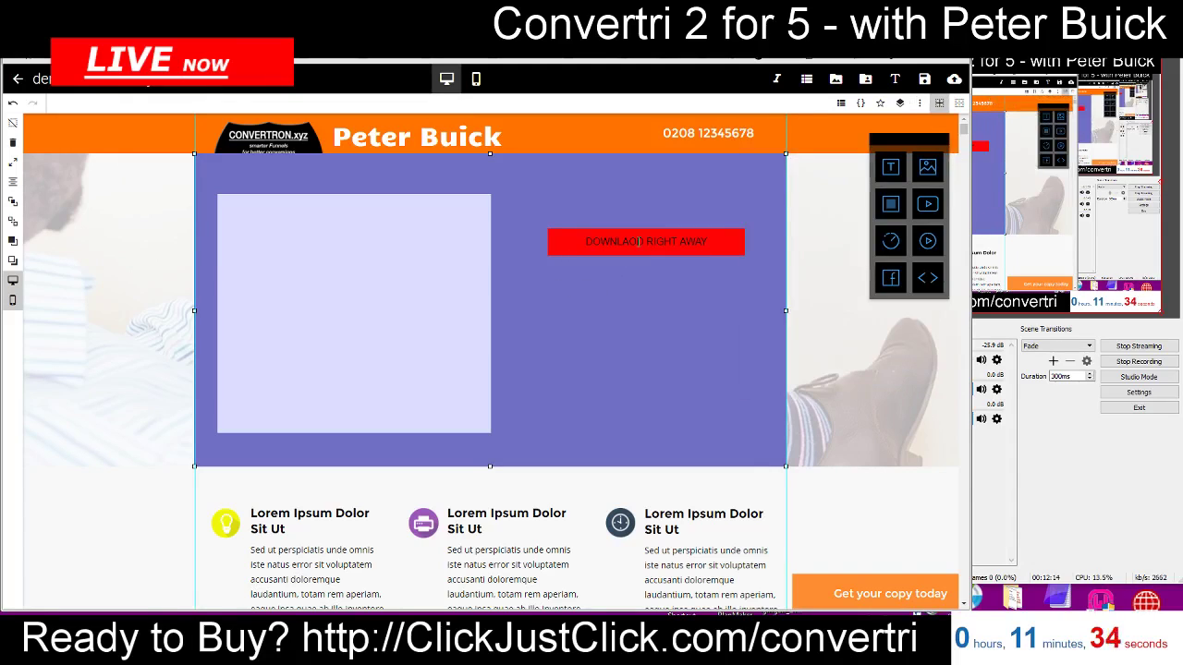
Correct the red block's wording to "DOWNLOAD RIGHT AWAY" and narrow the block from its left edge
{"action": "left_click", "coordinate": [642, 243]}
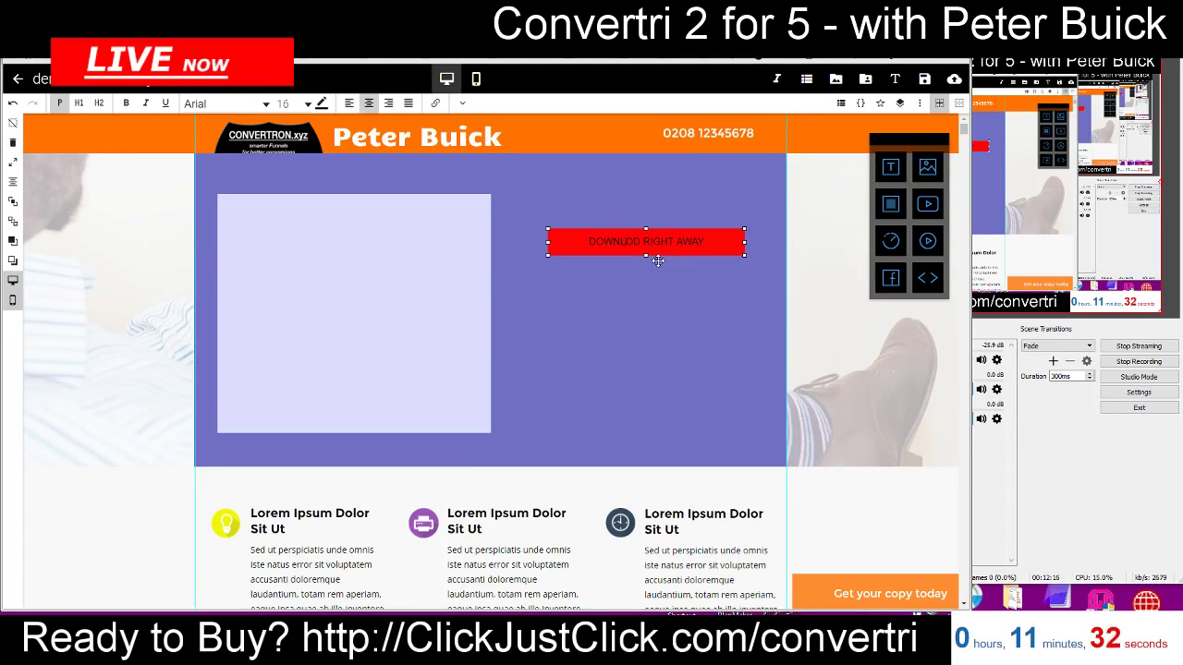
{"action": "type", "text": "a"}
{"action": "left_click_drag", "start_coordinate": [548, 242], "coordinate": [583, 242]}
{"action": "left_click", "coordinate": [663, 295]}
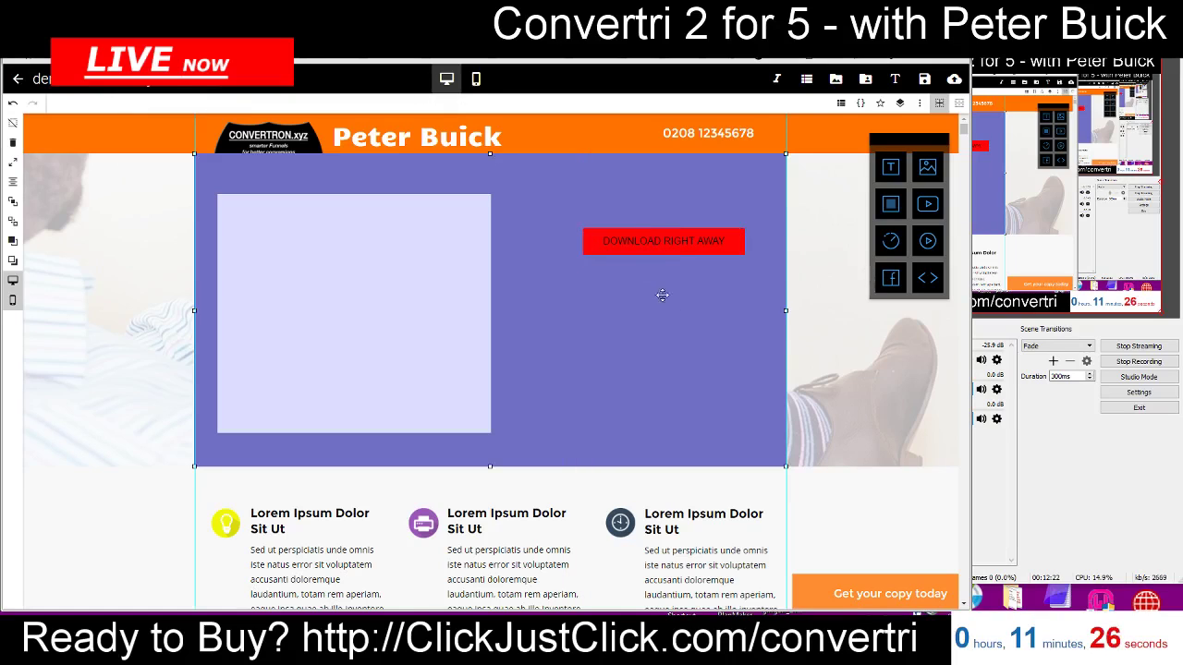
{"action": "left_click", "coordinate": [651, 243]}
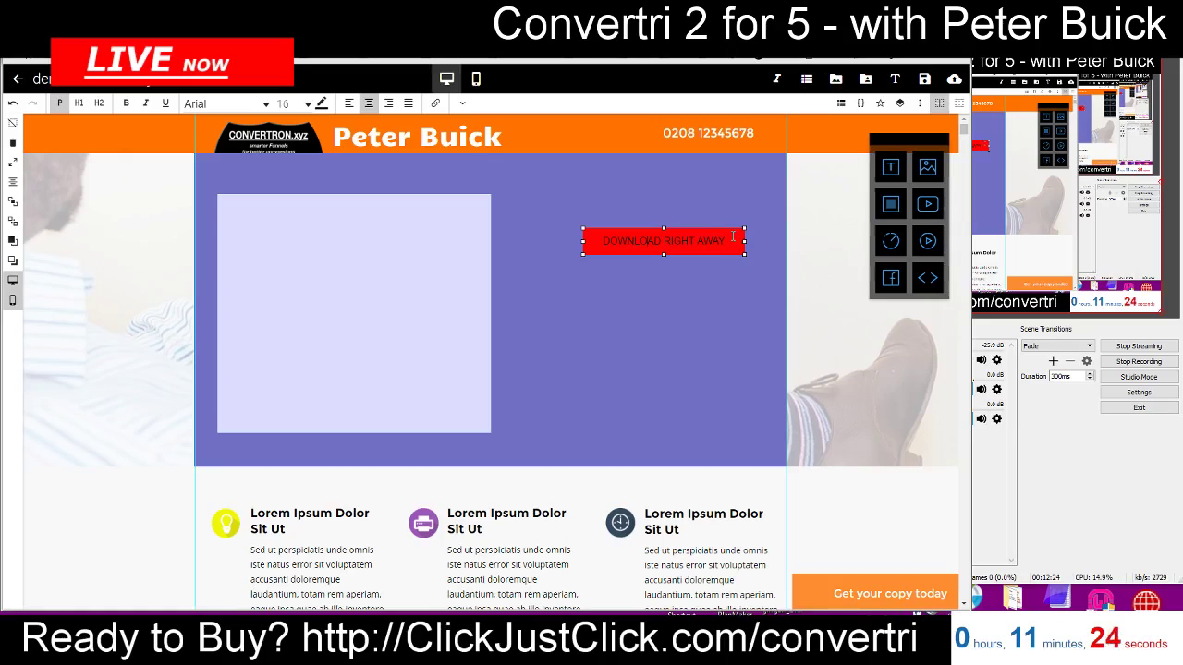
{"action": "left_click_drag", "start_coordinate": [732, 238], "coordinate": [595, 241]}
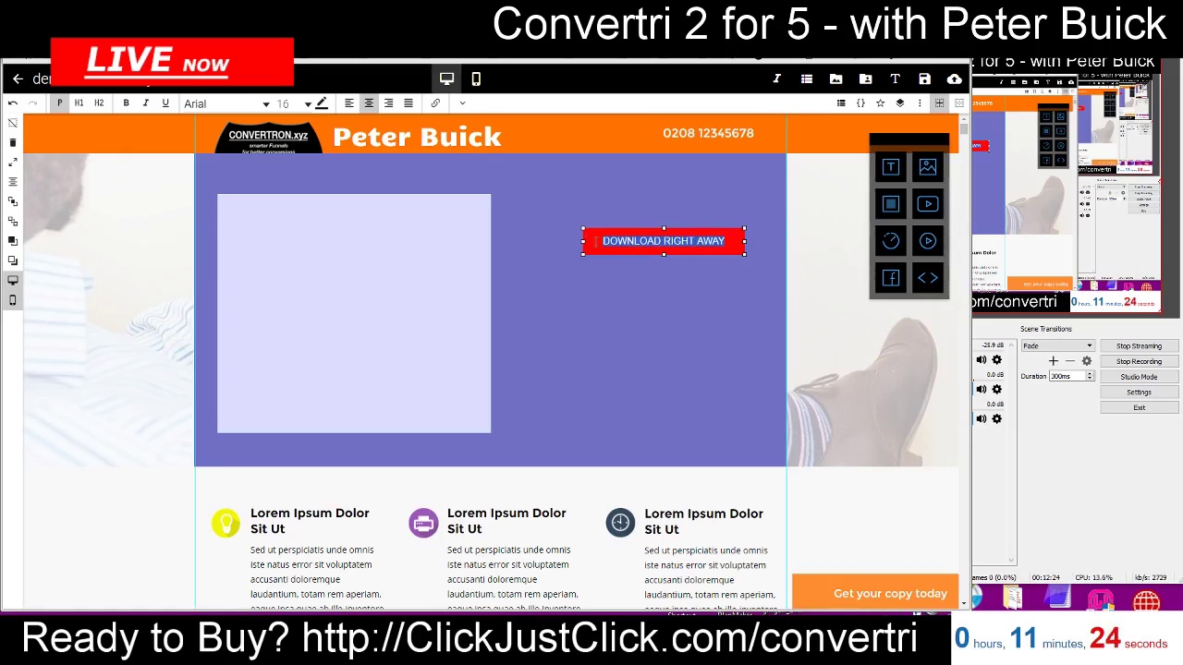
{"action": "left_click", "coordinate": [434, 103]}
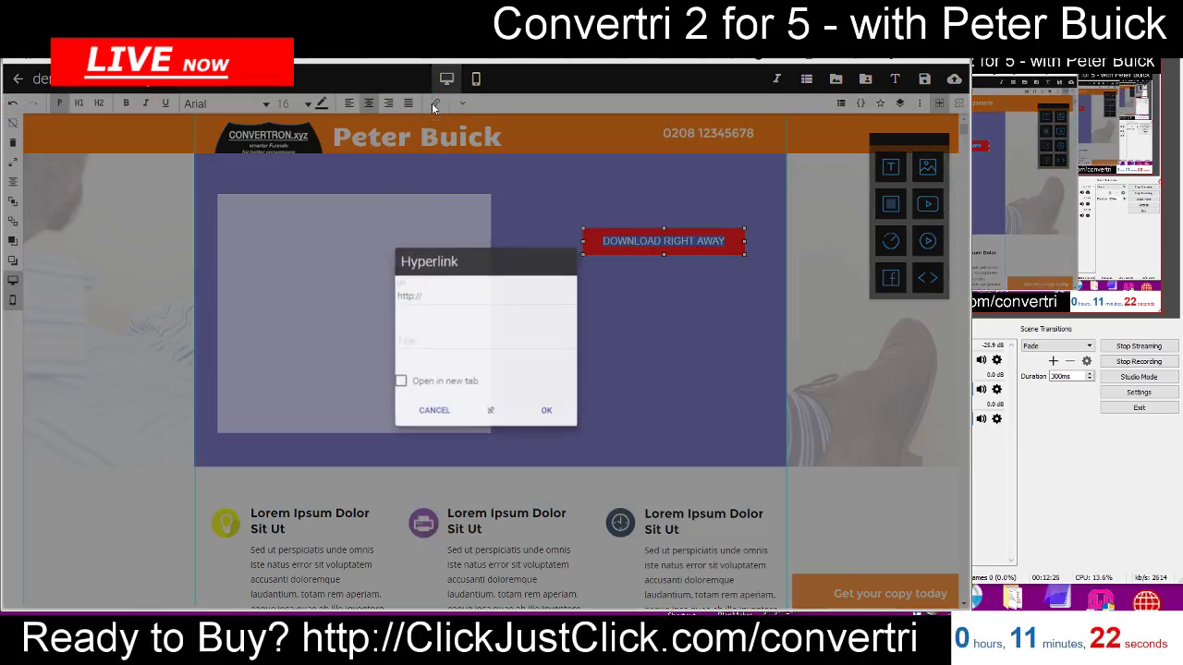
{"action": "left_click", "coordinate": [431, 296]}
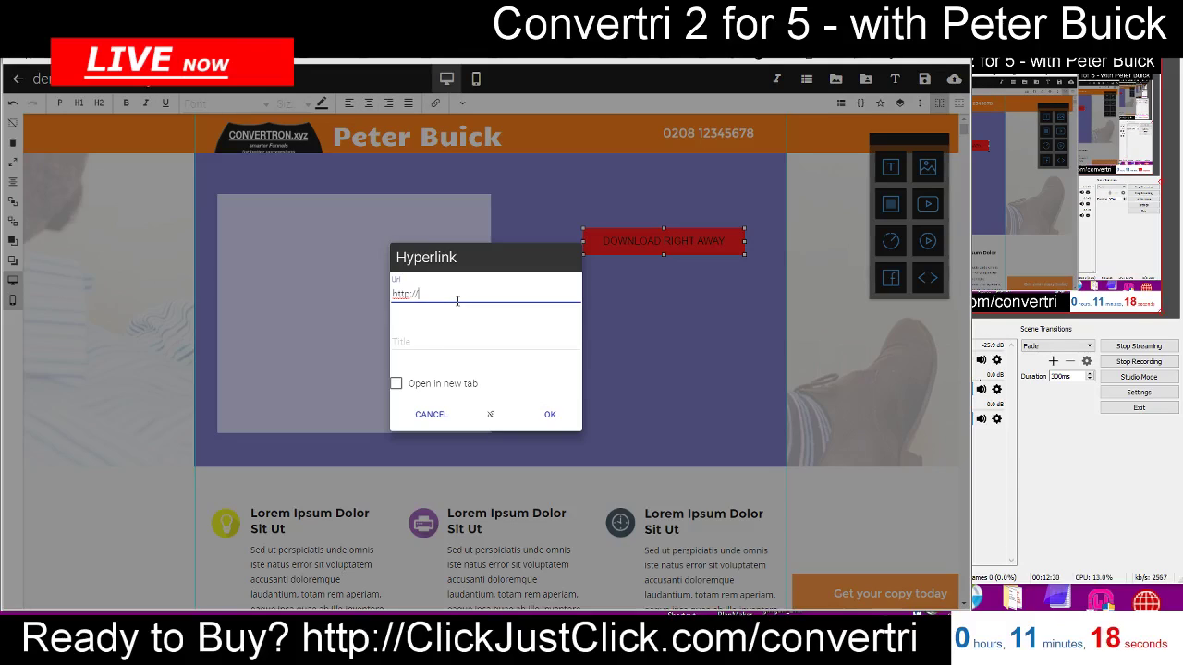
{"action": "type", "text": "dropbox.com/1234.zip"}
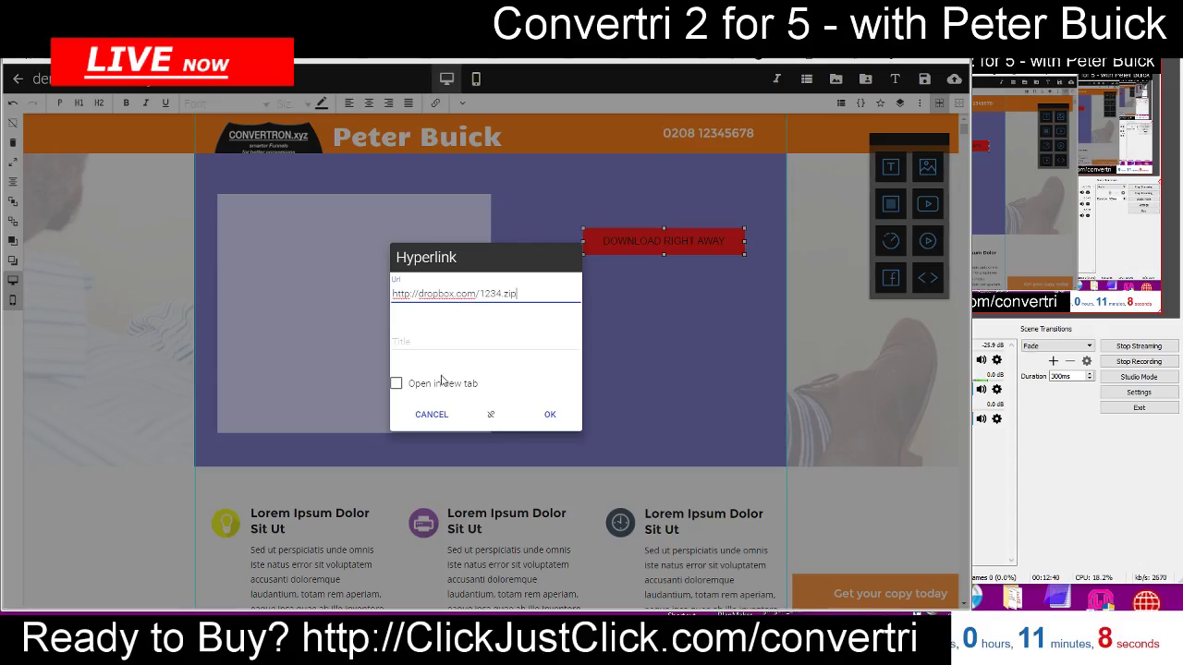
{"action": "left_click", "coordinate": [397, 385]}
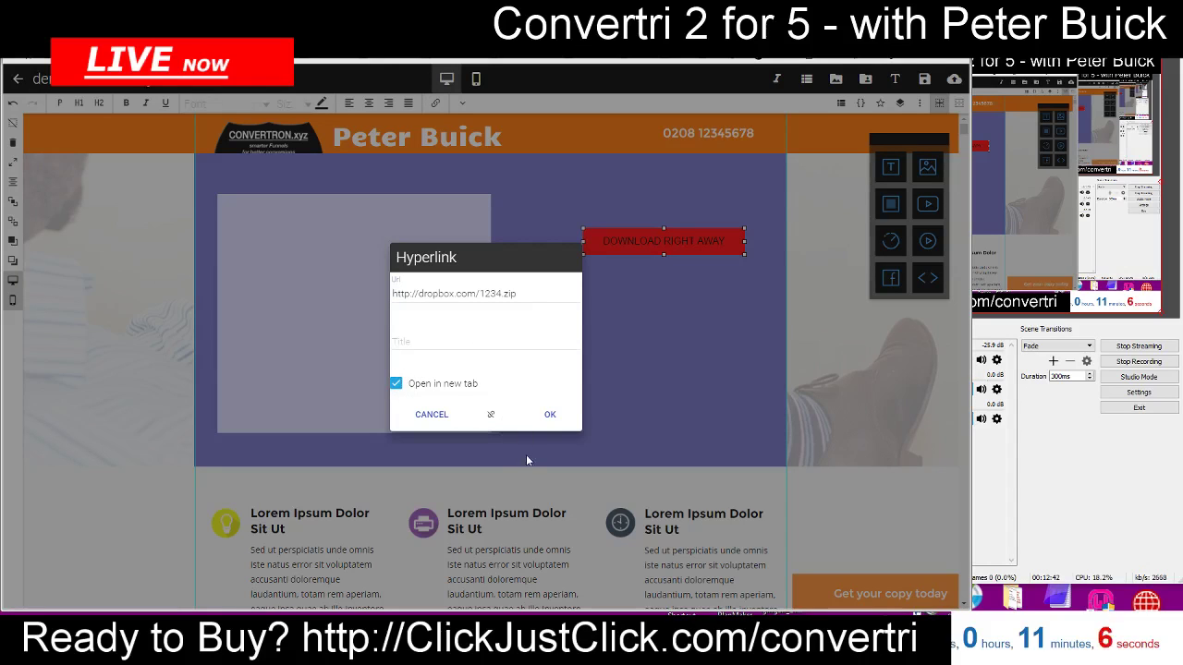
{"action": "left_click", "coordinate": [549, 414]}
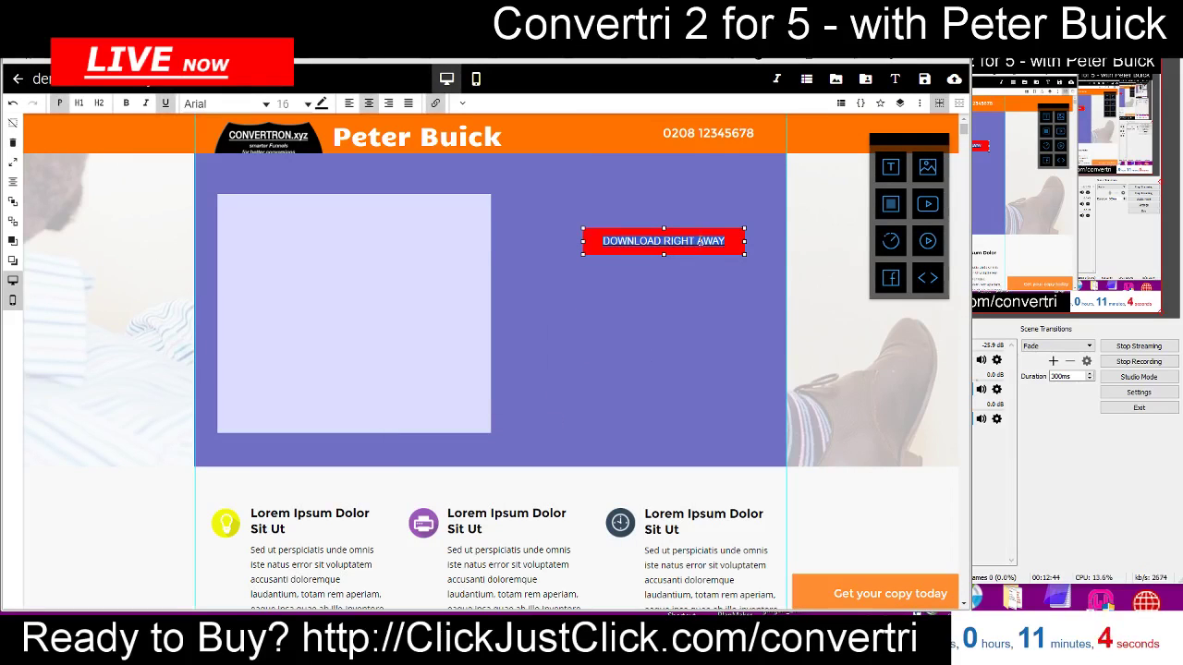
{"action": "left_click", "coordinate": [718, 298]}
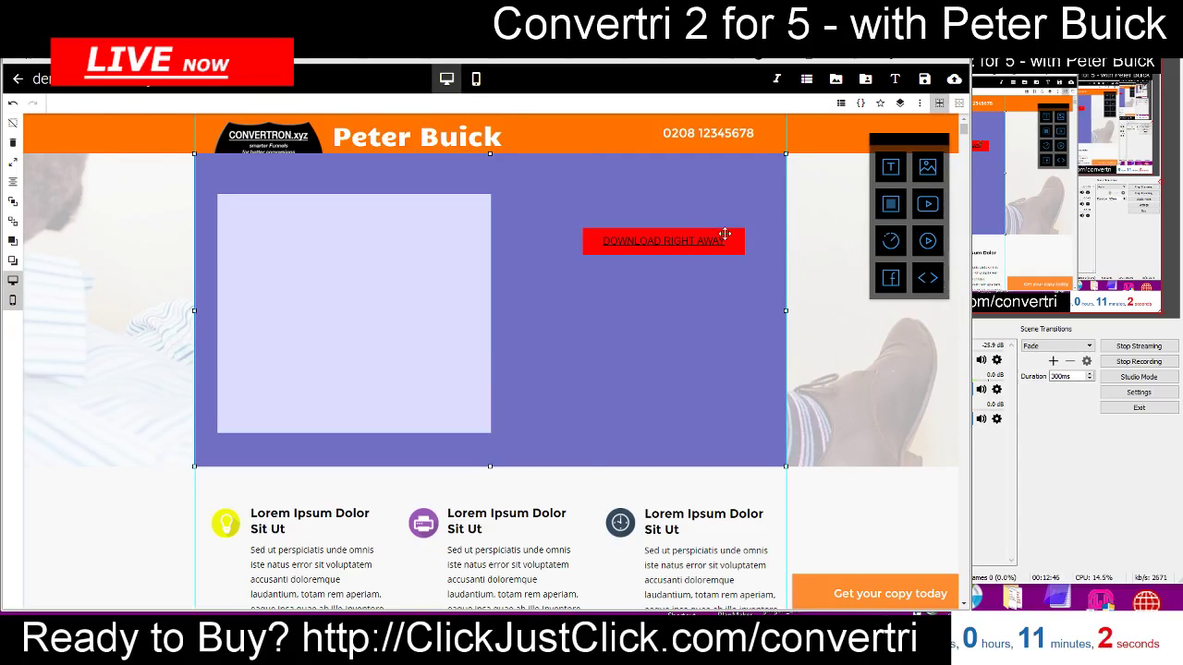
Move the red download block down to mid-height of the purple panel and nudge the pale box slightly right and down
{"action": "left_click_drag", "start_coordinate": [663, 242], "coordinate": [669, 336]}
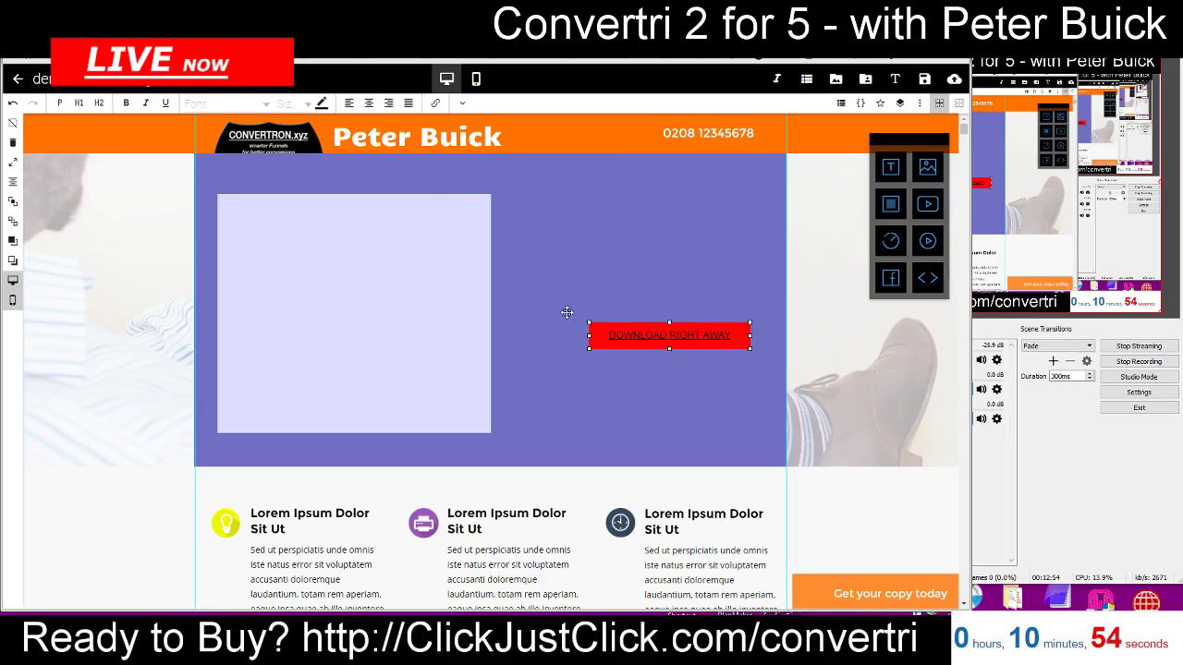
{"action": "left_click_drag", "start_coordinate": [423, 211], "coordinate": [434, 215]}
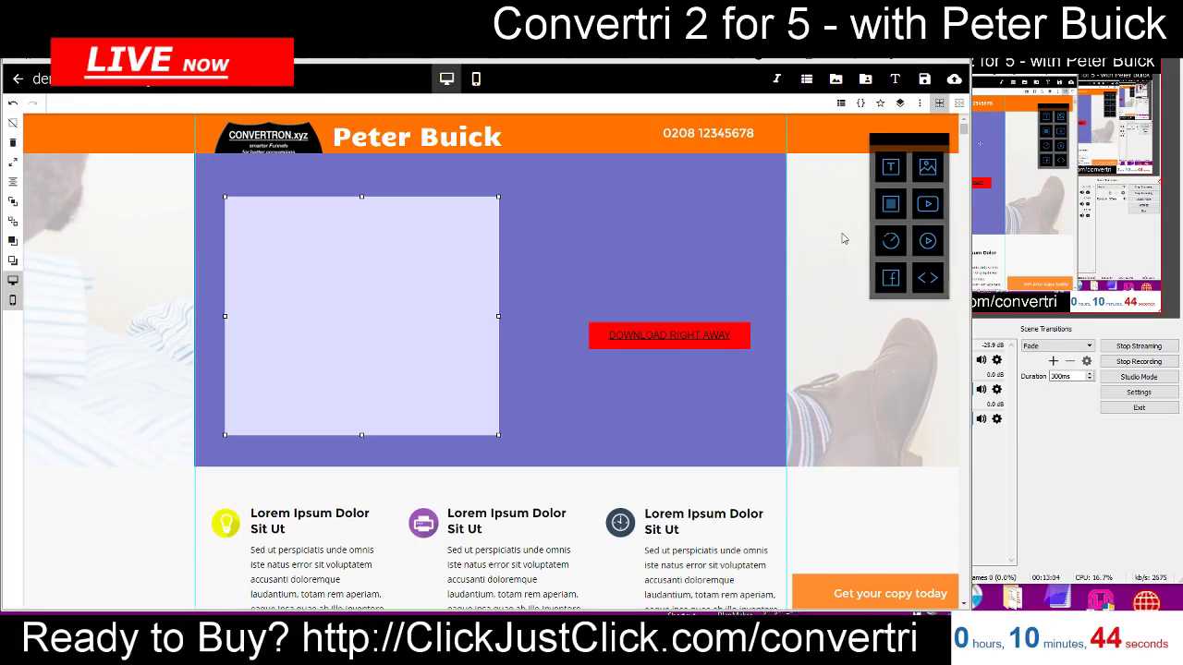
Add a text block below the red download block reading "Pop your email in for the 2nd part of this instant downlaod"
{"action": "left_click_drag", "start_coordinate": [889, 169], "coordinate": [545, 399]}
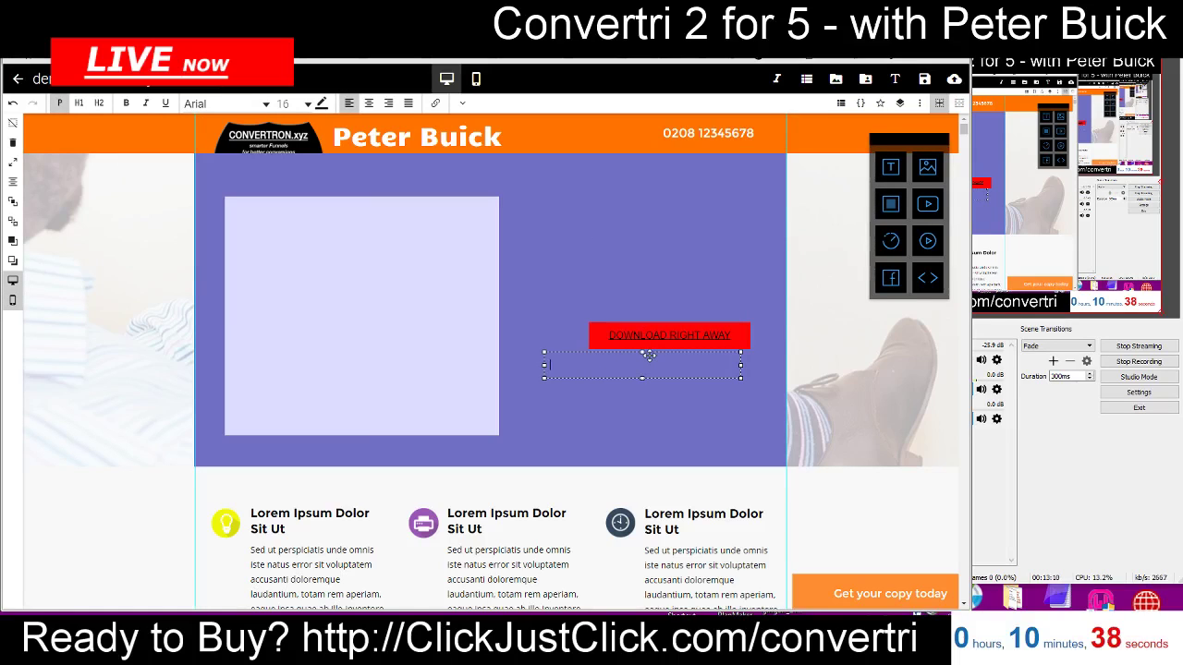
{"action": "type", "text": "you r email in fo"}
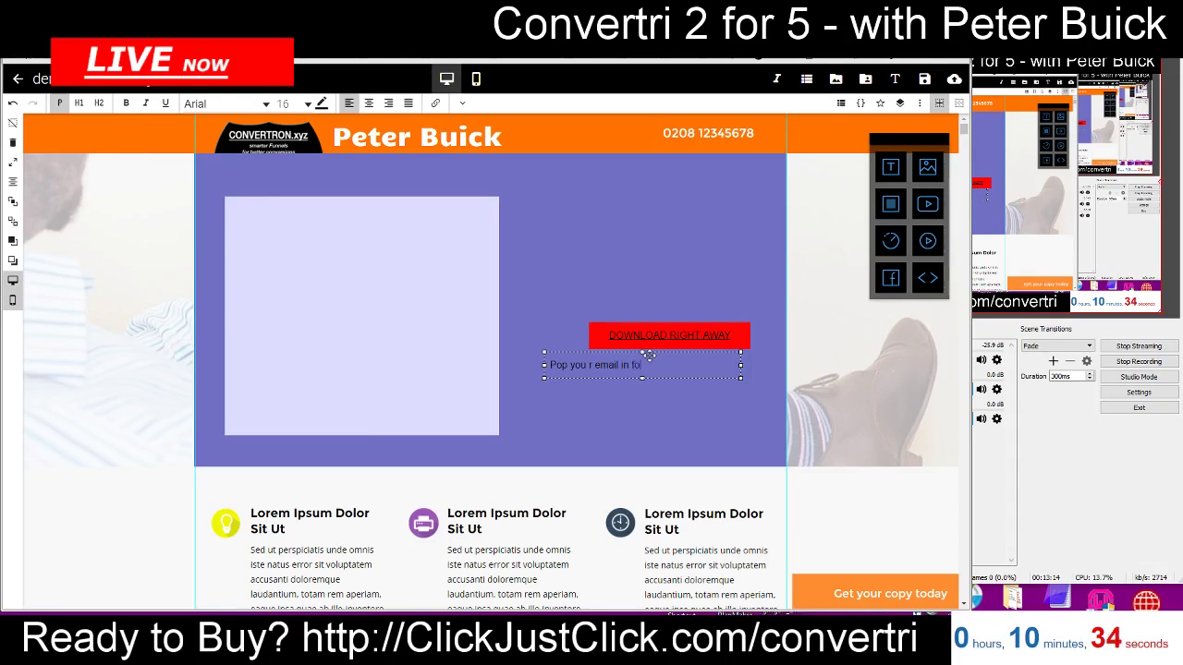
{"action": "type", "text": "r the 2nd part of this "}
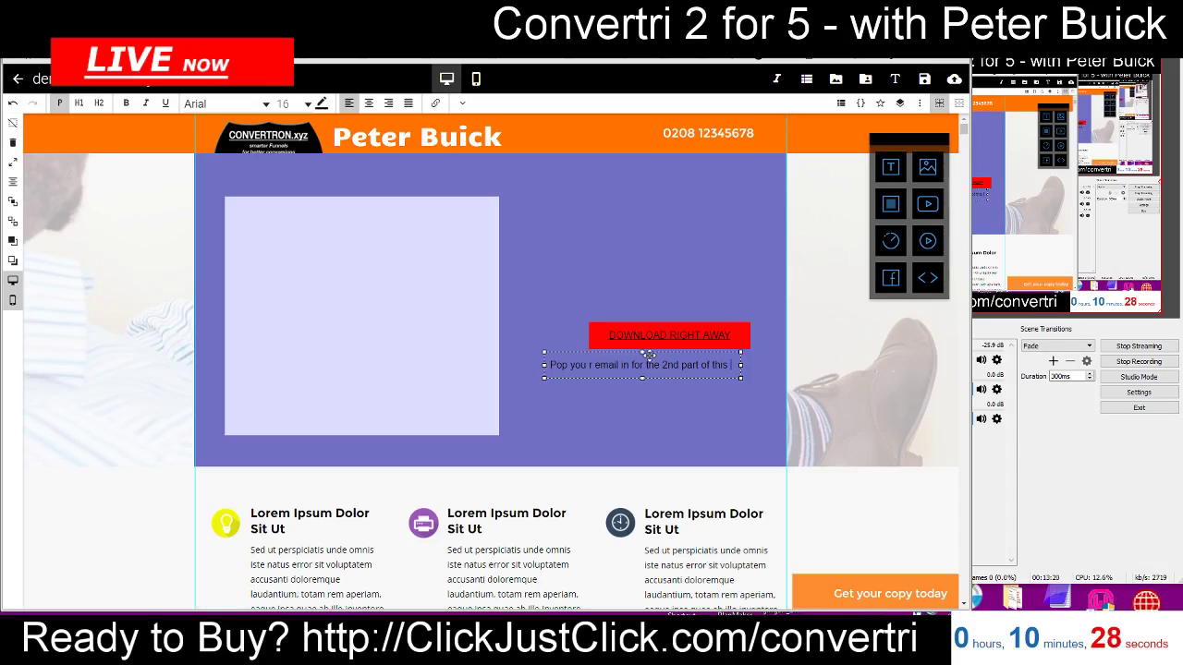
{"action": "type", "text": "instant download"}
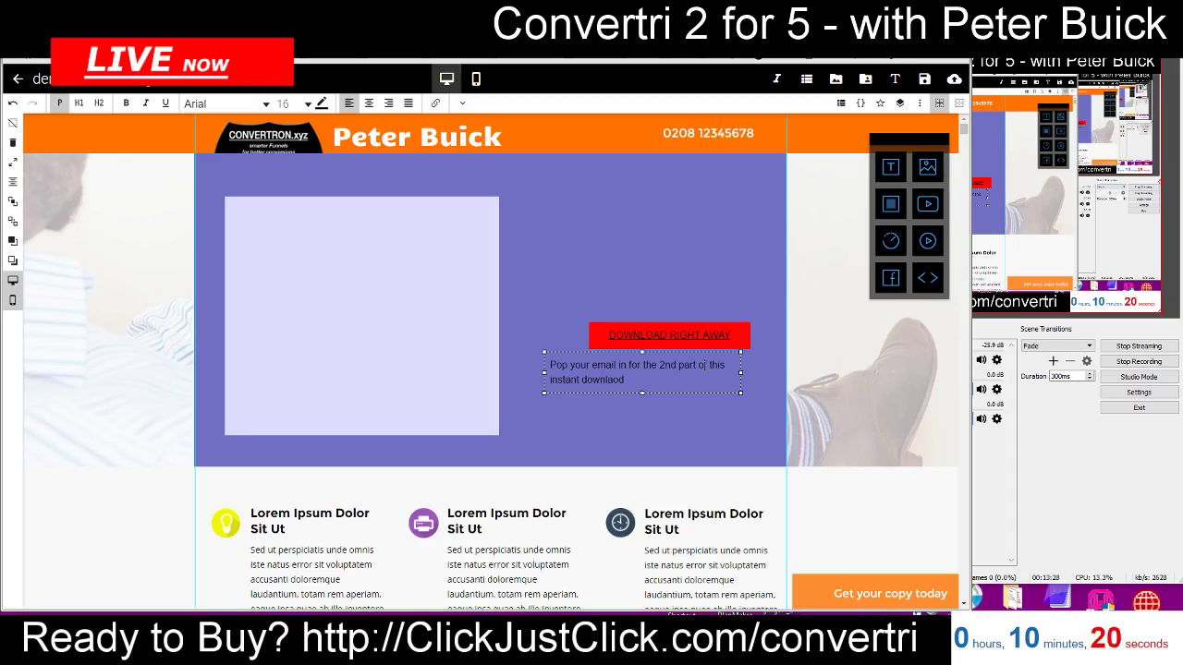
Remove the words "for the 2nd part o" after "Pop your email in" in the prompt below the red download block
{"action": "left_click_drag", "start_coordinate": [705, 365], "coordinate": [619, 365]}
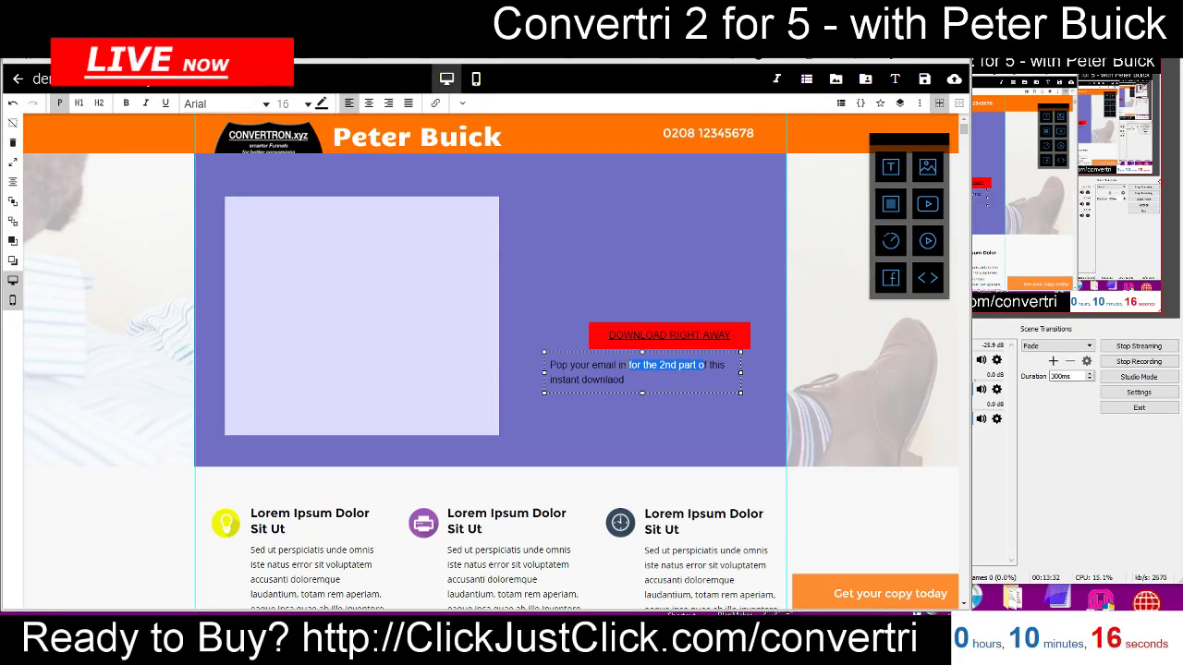
{"action": "type", "text": "to learn i"}
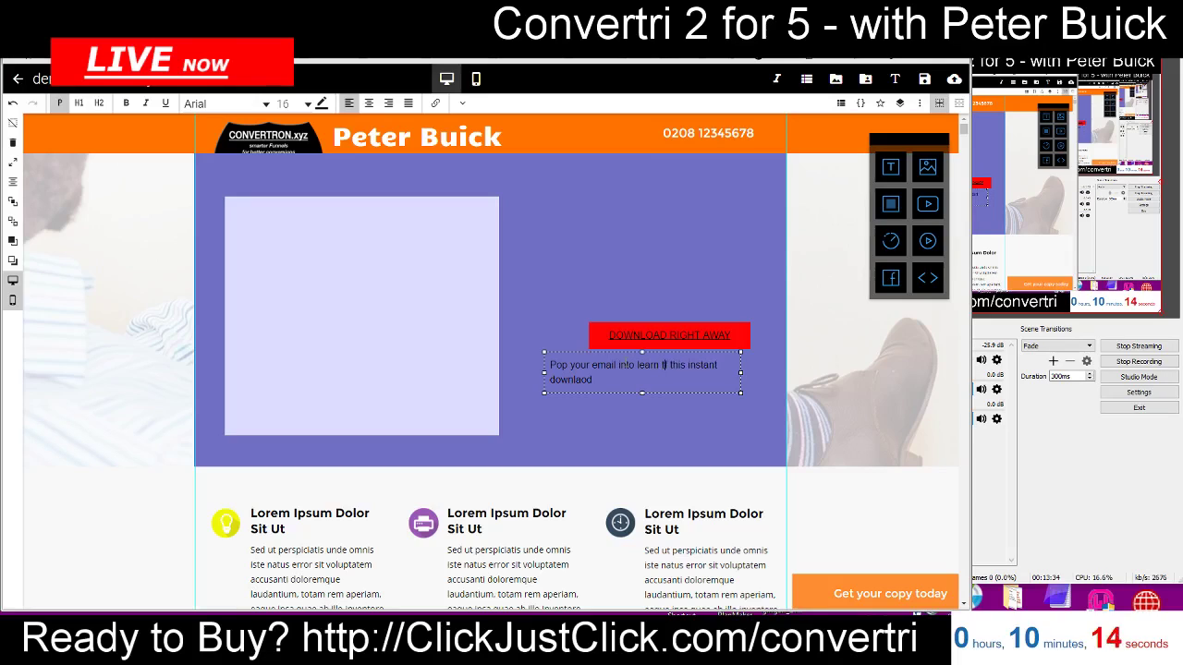
{"action": "key", "text": "BackSpace"}
{"action": "key", "text": "BackSpace"}
{"action": "key", "text": "BackSpace"}
{"action": "key", "text": "BackSpace"}
{"action": "key", "text": "BackSpace"}
{"action": "key", "text": "BackSpace"}
{"action": "key", "text": "BackSpace"}
{"action": "key", "text": "BackSpace"}
{"action": "key", "text": "BackSpace"}
{"action": "key", "text": "BackSpace"}
{"action": "key", "text": "BackSpace"}
{"action": "key", "text": "BackSpace"}
{"action": "key", "text": "BackSpace"}
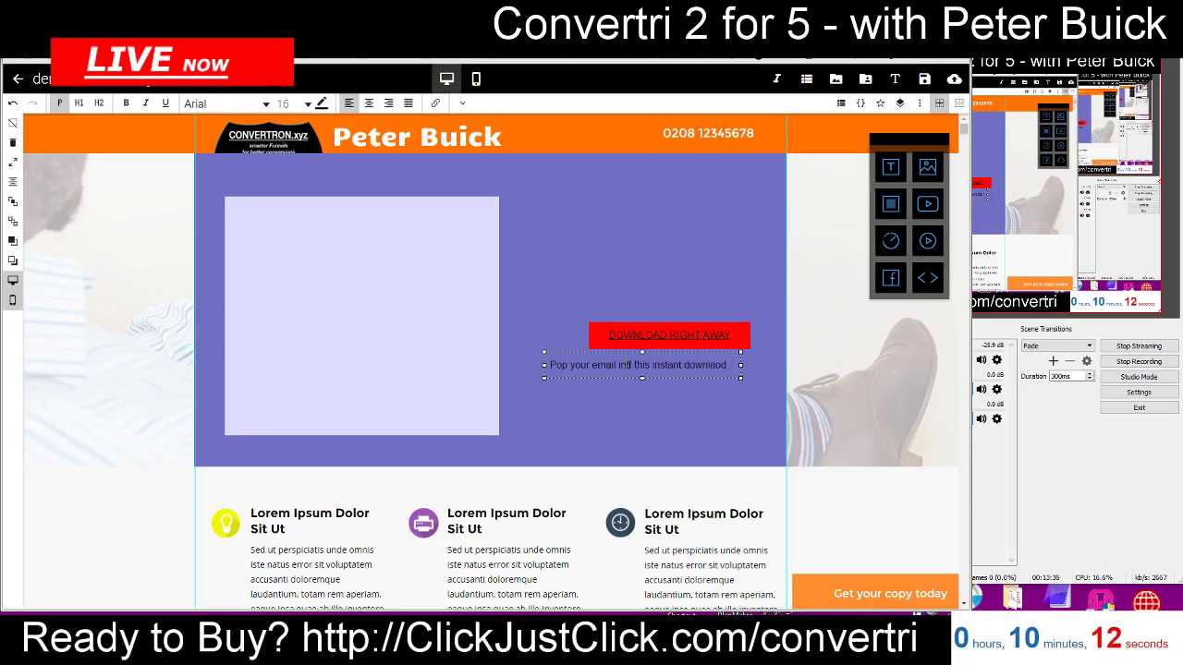
Continue the prompt after "Pop your email in" with ", to ALSO learn the secrets of BLAH PLUS"
{"action": "type", "text": "in, to Al"}
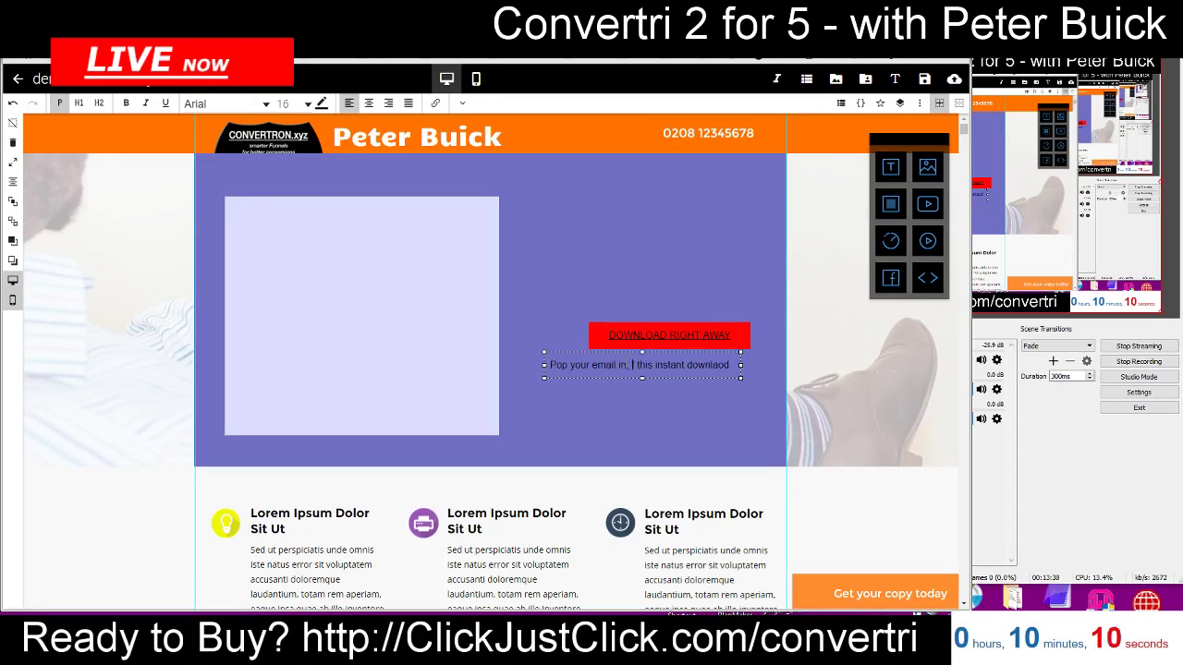
{"action": "type", "text": "SO lear"}
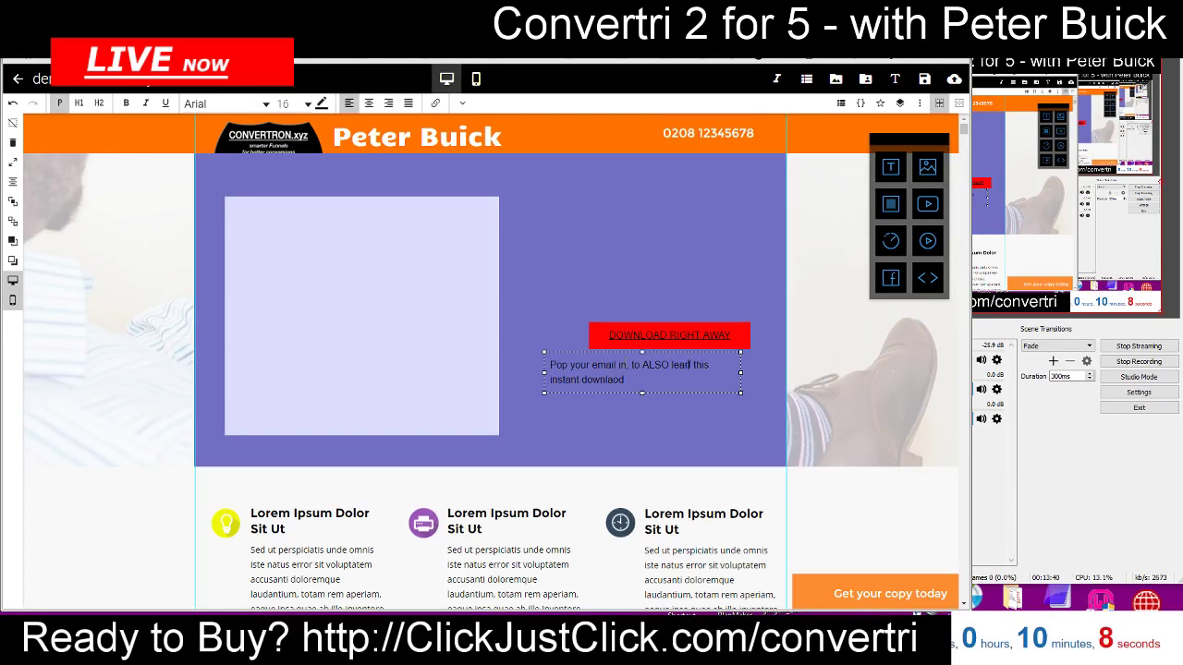
{"action": "type", "text": "n the secret"}
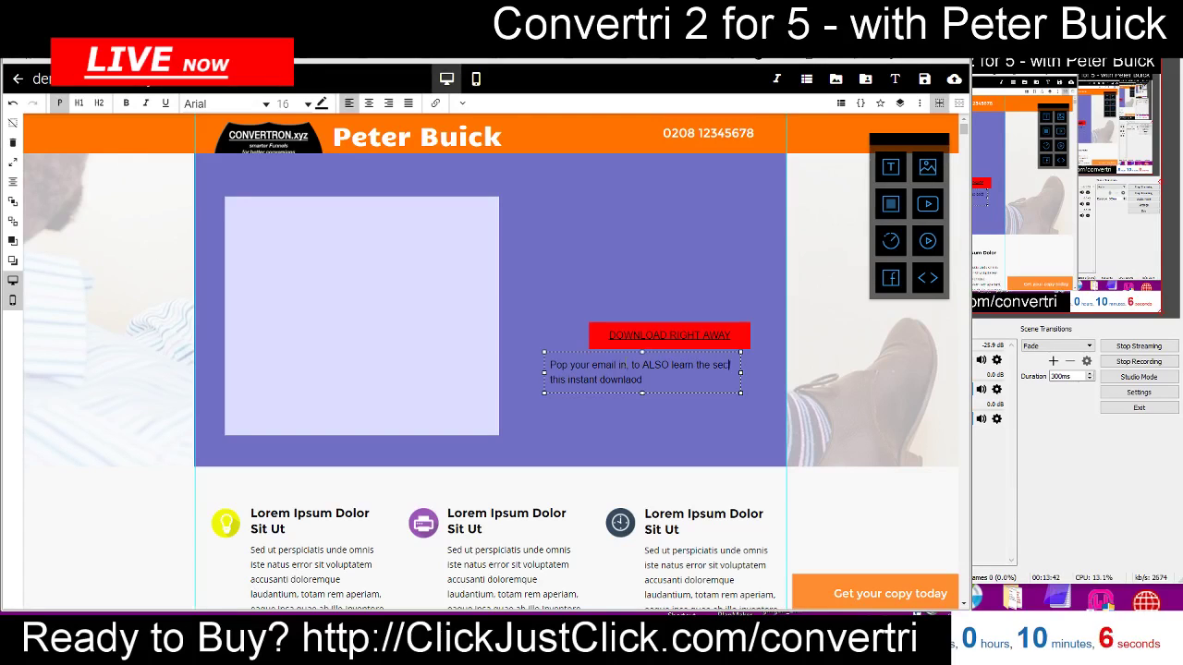
{"action": "type", "text": "s of B"}
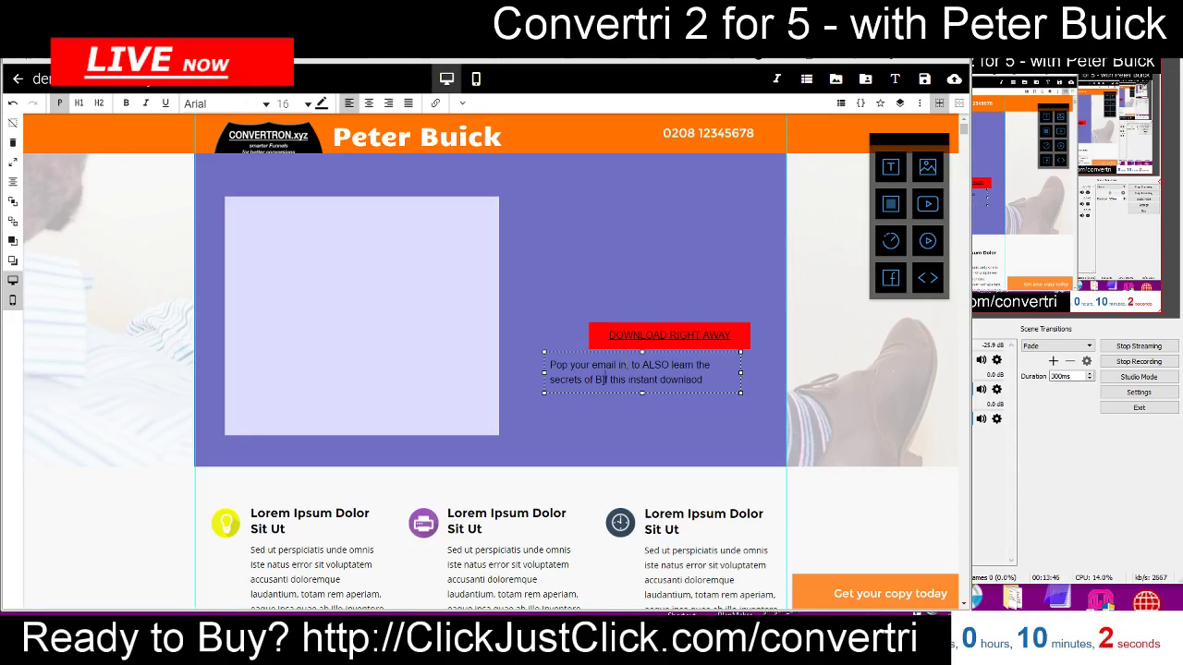
{"action": "type", "text": "LAH"}
{"action": "type", "text": " BLAH"}
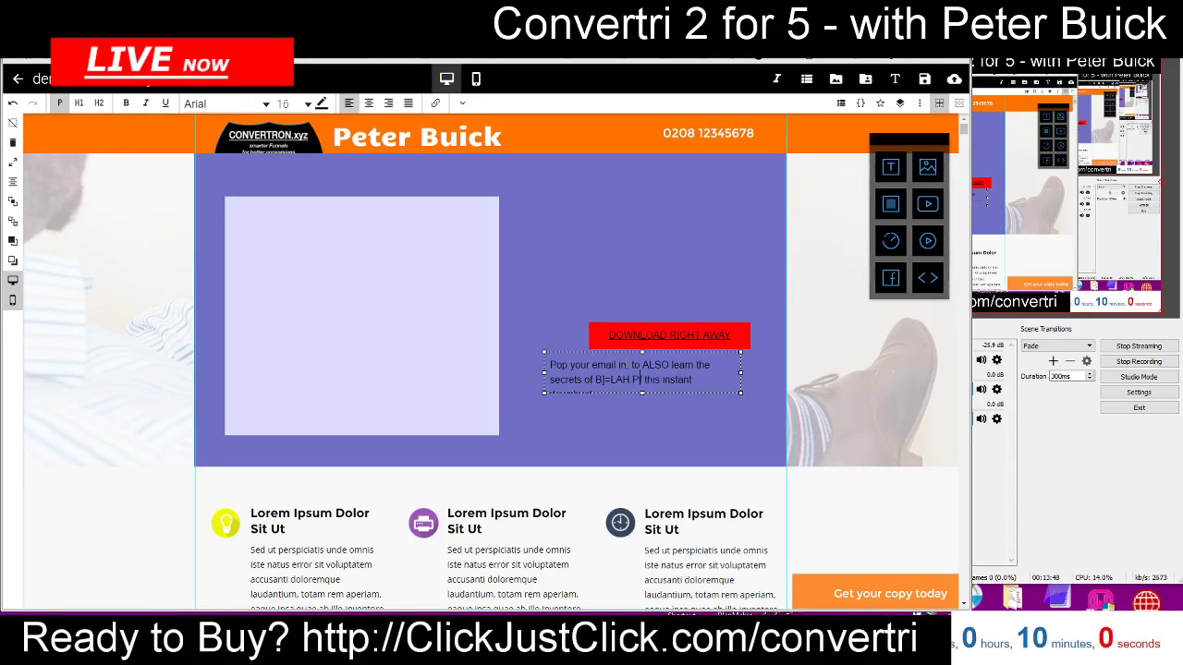
{"action": "key", "text": "BackSpace"}
{"action": "key", "text": "BackSpace"}
{"action": "key", "text": "BackSpace"}
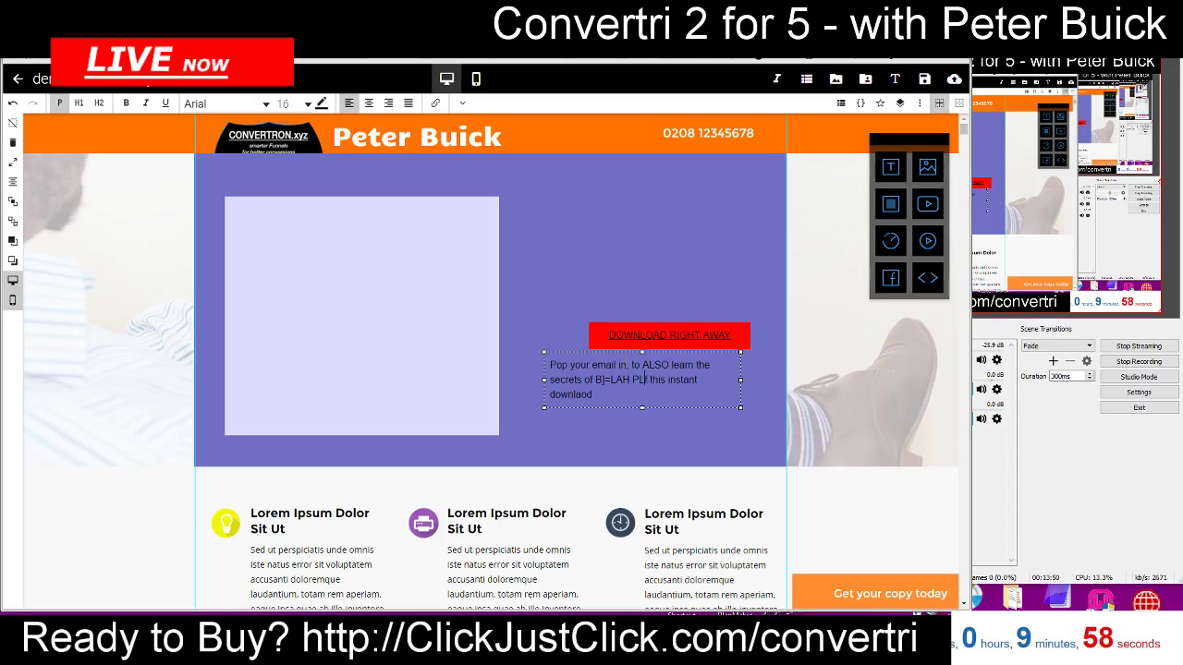
{"action": "type", "text": "LUS"}
Delete the leftover wording after "PLUS" and remove the stray characters inside "BLAH" in the prompt
{"action": "key", "text": "Delete"}
{"action": "key", "text": "Delete"}
{"action": "key", "text": "Delete"}
{"action": "key", "text": "Delete"}
{"action": "key", "text": "Delete"}
{"action": "key", "text": "Delete"}
{"action": "key", "text": "Delete"}
{"action": "key", "text": "Delete"}
{"action": "key", "text": "Delete"}
{"action": "key", "text": "Delete"}
{"action": "key", "text": "Delete"}
{"action": "key", "text": "Delete"}
{"action": "key", "text": "Delete"}
{"action": "key", "text": "Delete"}
{"action": "key", "text": "Delete"}
{"action": "key", "text": "Delete"}
{"action": "key", "text": "Delete"}
{"action": "key", "text": "Delete"}
{"action": "key", "text": "Delete"}
{"action": "key", "text": "Delete"}
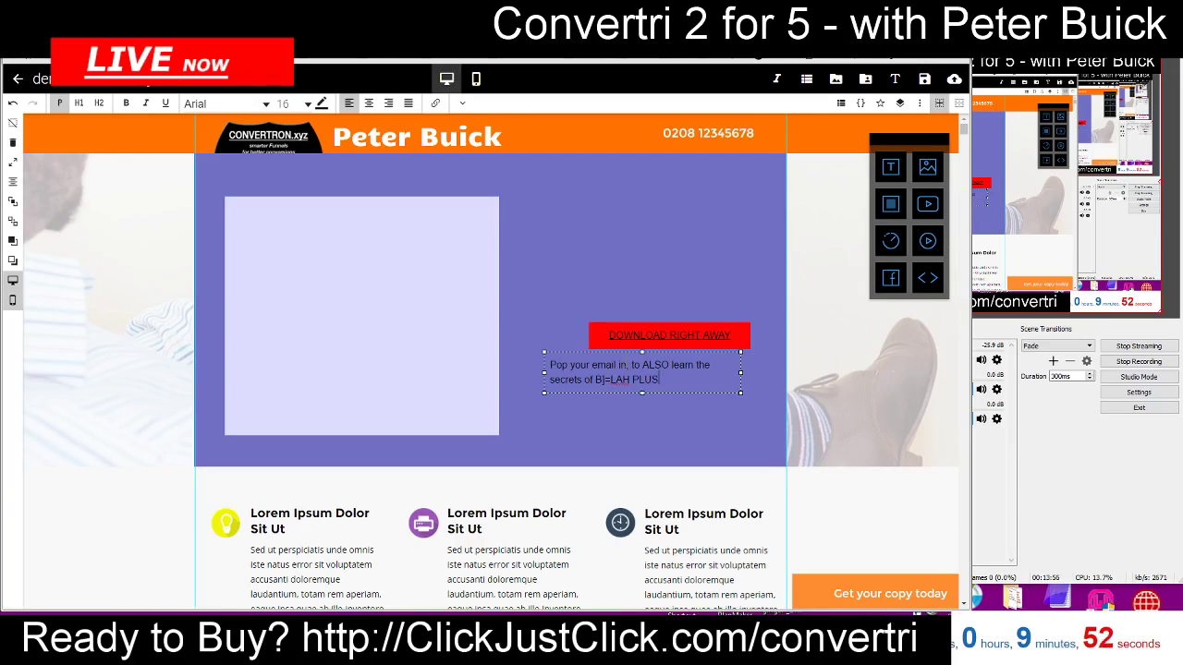
{"action": "key", "text": "BackSpace"}
{"action": "key", "text": "BackSpace"}
Add the line "Just tell me where to send it" to the prompt and move the block slightly down and right
{"action": "key", "text": "Return"}
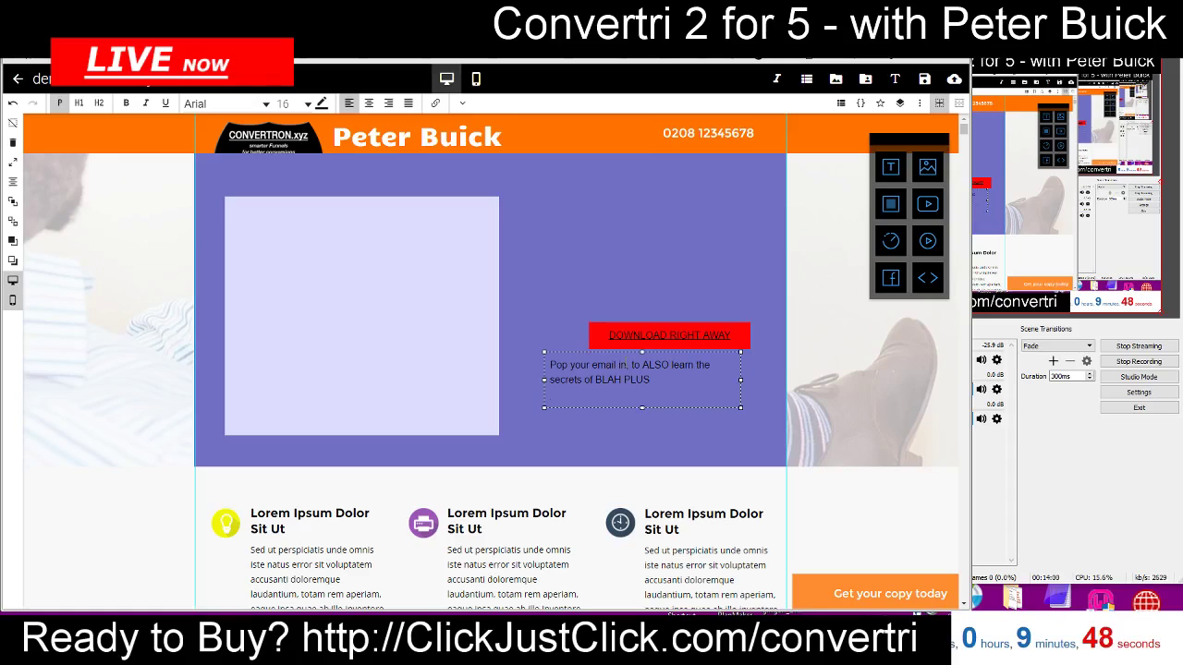
{"action": "type", "text": "Just tell me where to send "}
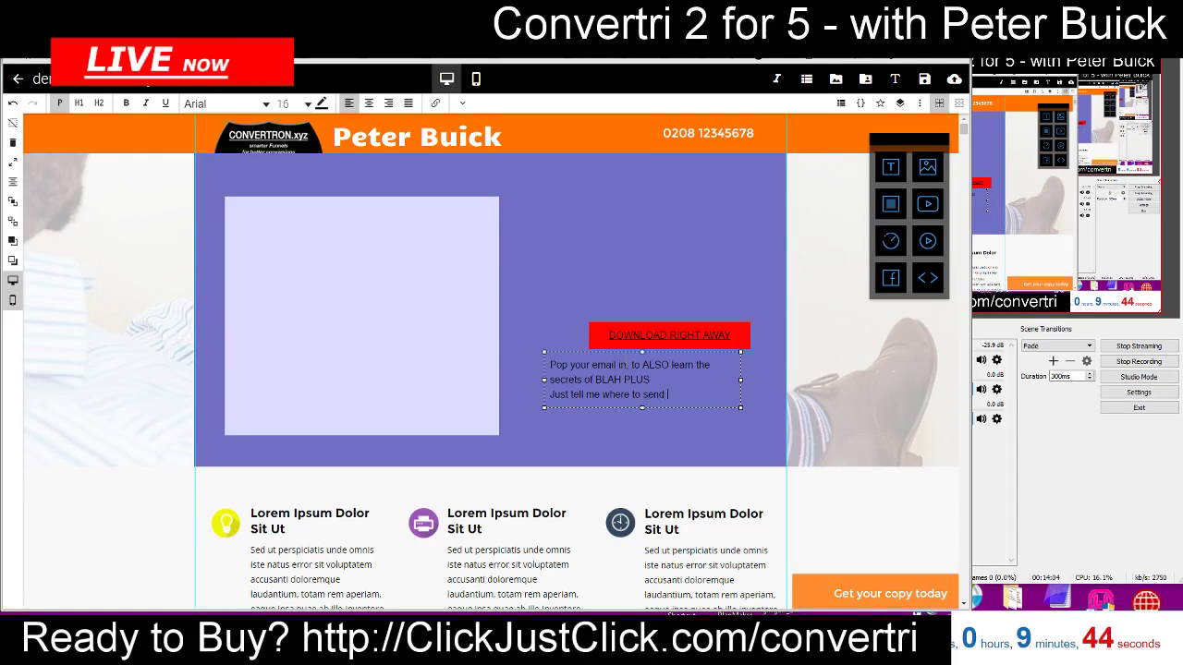
{"action": "type", "text": "it"}
{"action": "left_click_drag", "start_coordinate": [724, 357], "coordinate": [736, 380]}
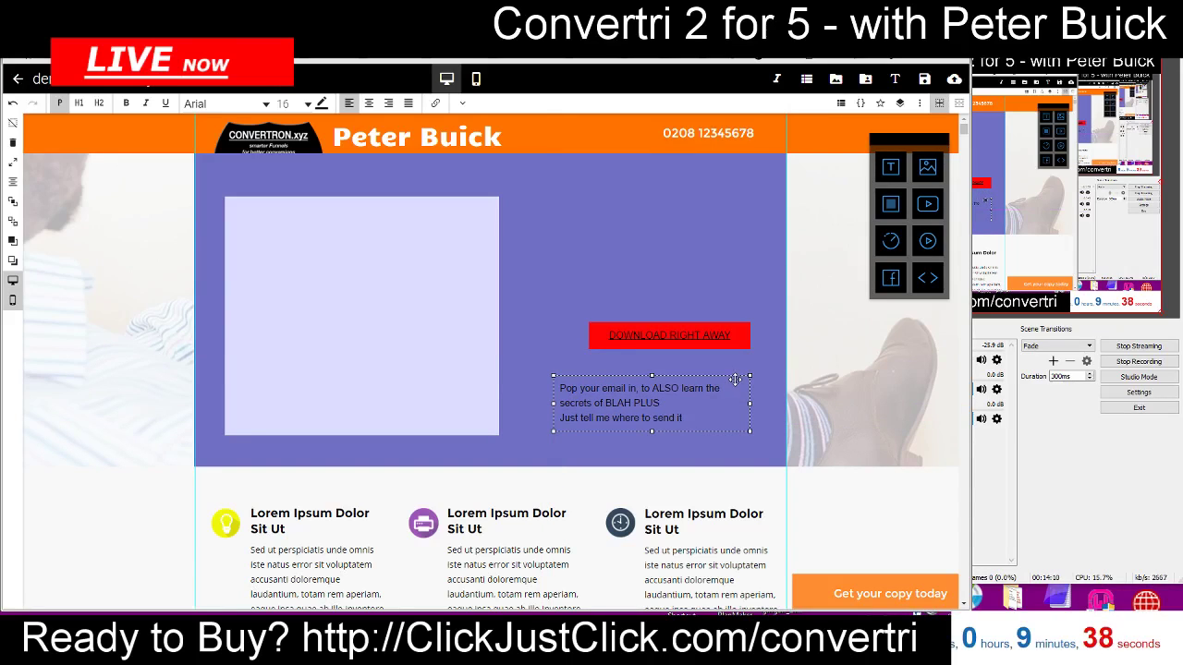
Set the email prompt block's background color to green, rgb(111, 214, 101)
{"action": "left_click", "coordinate": [919, 102]}
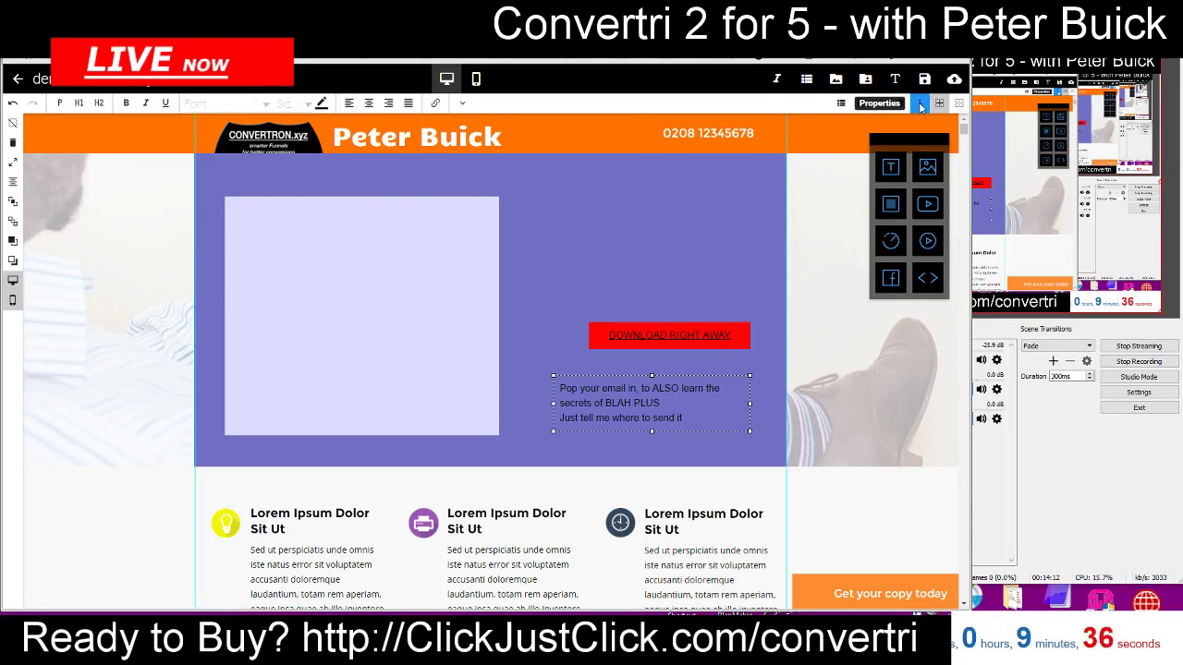
{"action": "left_click", "coordinate": [766, 281]}
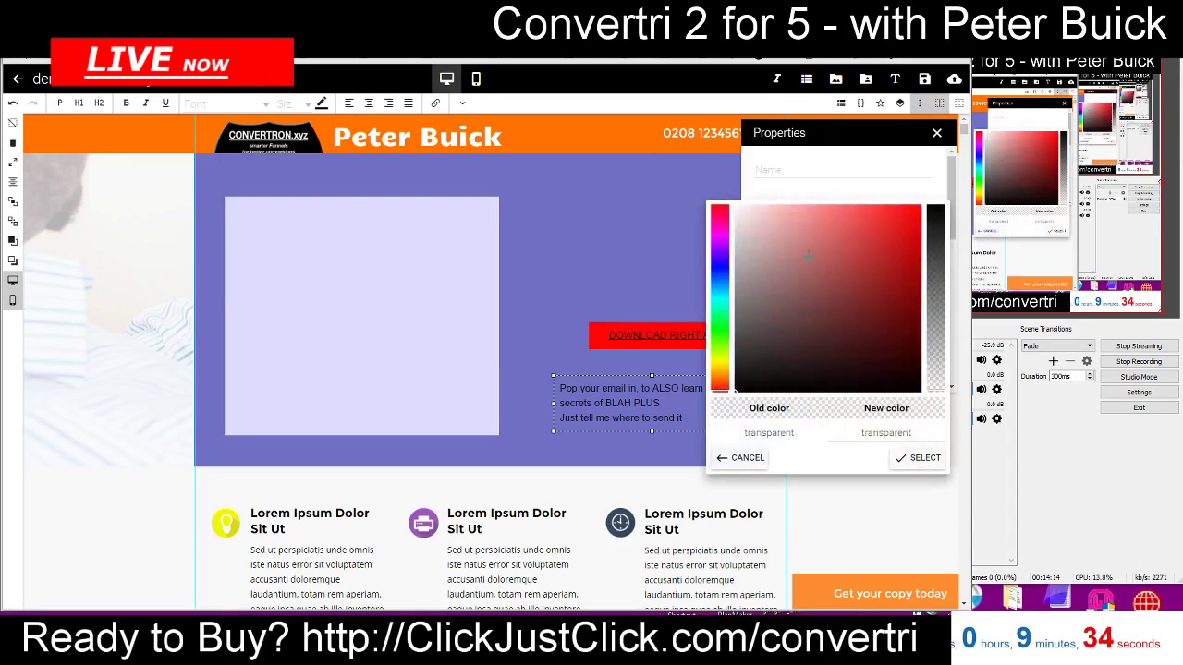
{"action": "left_click_drag", "start_coordinate": [719, 352], "coordinate": [720, 331]}
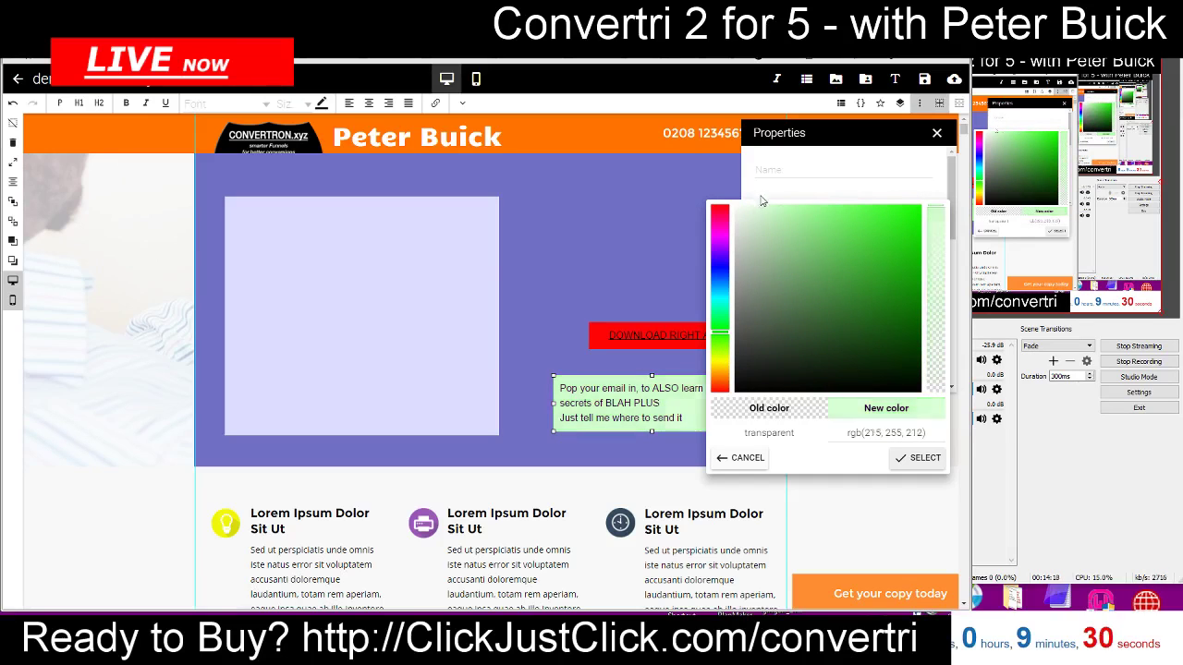
{"action": "left_click_drag", "start_coordinate": [772, 208], "coordinate": [833, 238]}
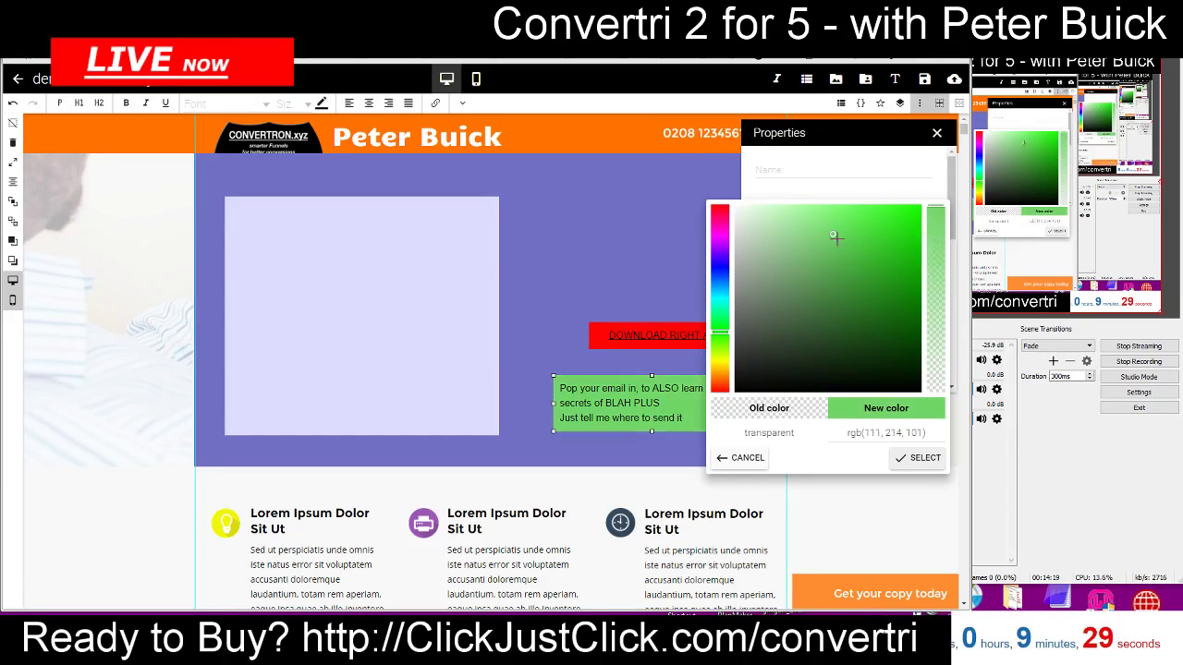
{"action": "left_click", "coordinate": [922, 459]}
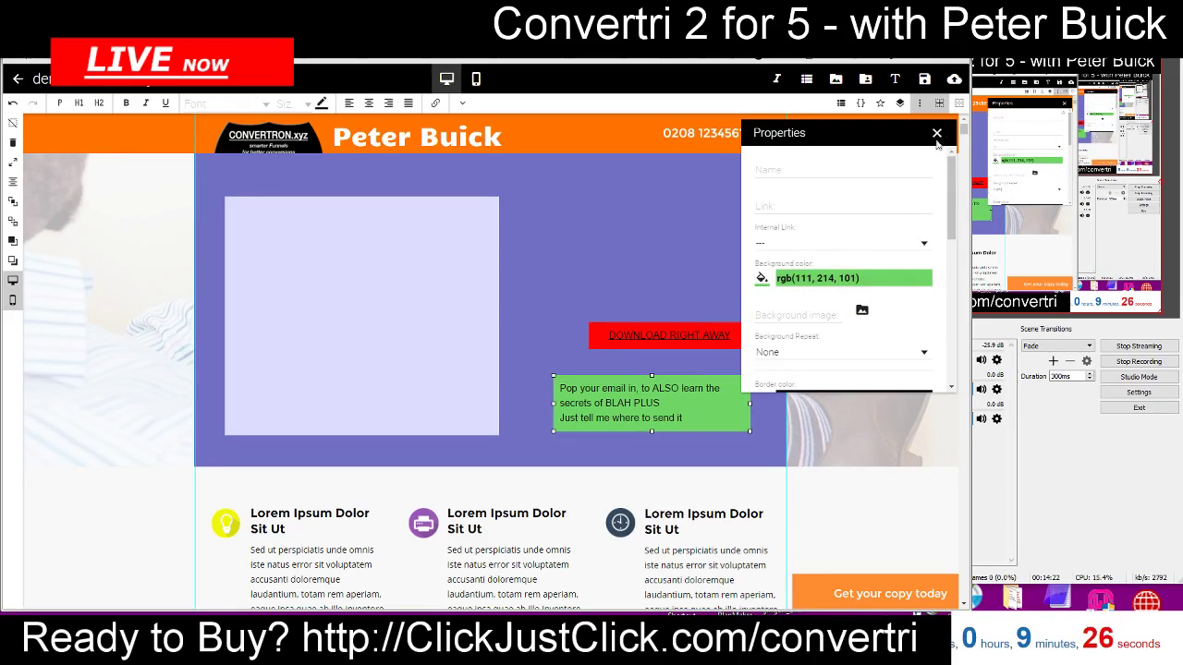
Give the green prompt block a border width of 2 and a top-left border radius of 30
{"action": "scroll", "coordinate": [774, 331], "scroll_direction": "down", "scroll_amount": 2}
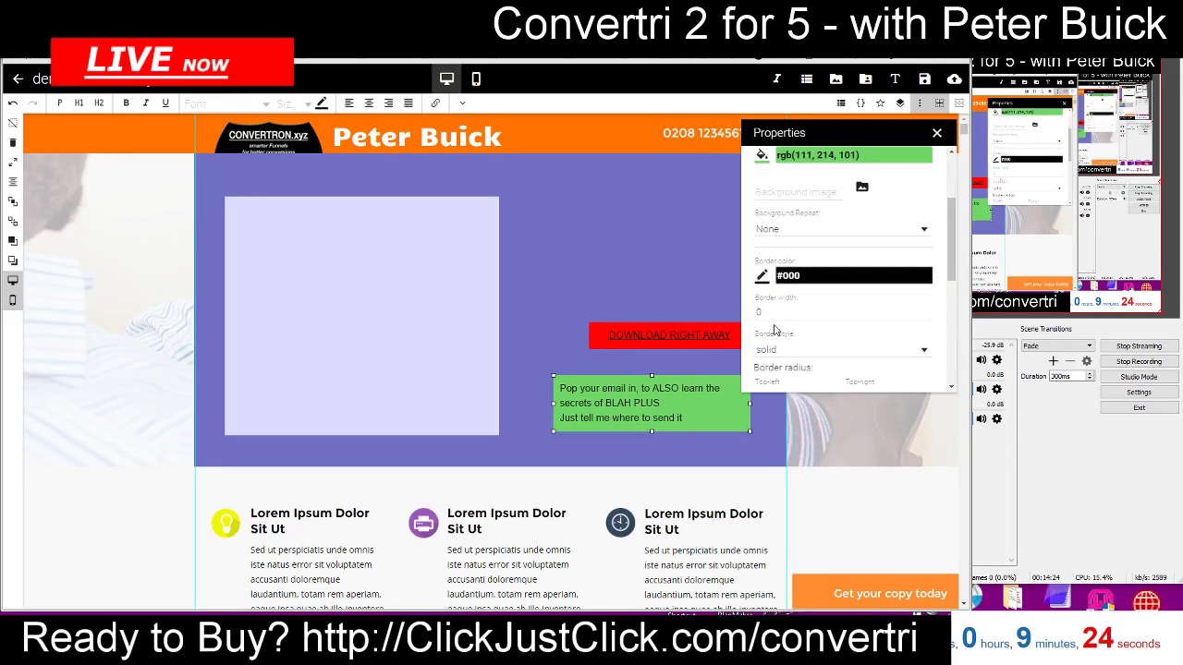
{"action": "double_click", "coordinate": [779, 312]}
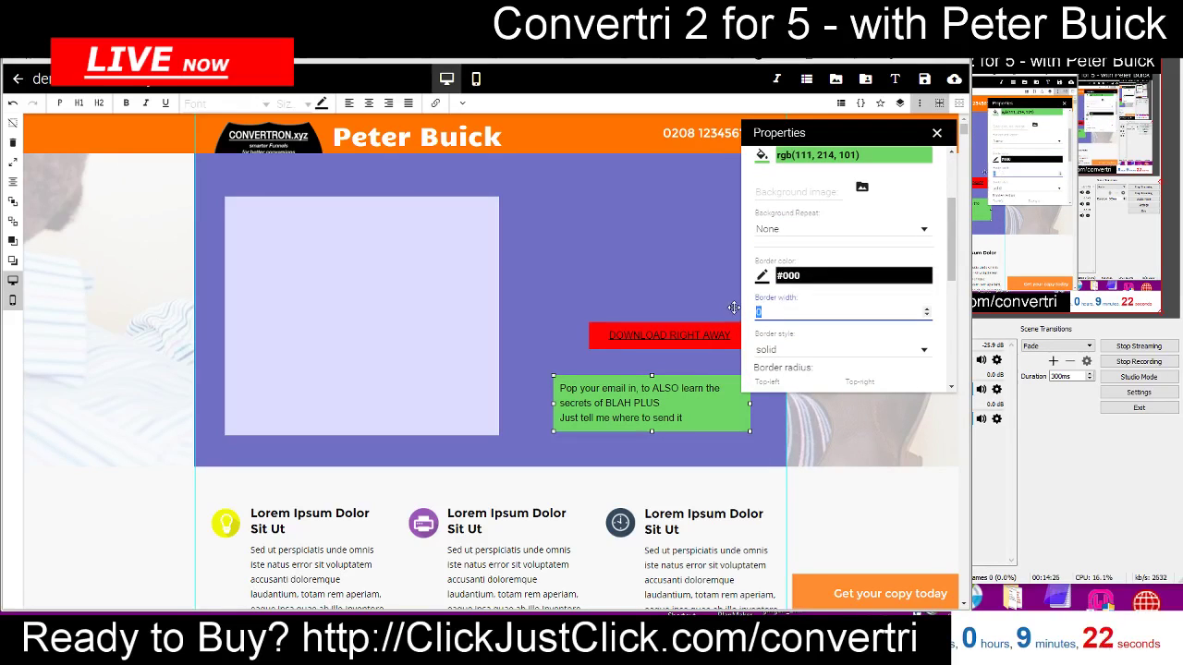
{"action": "type", "text": "2"}
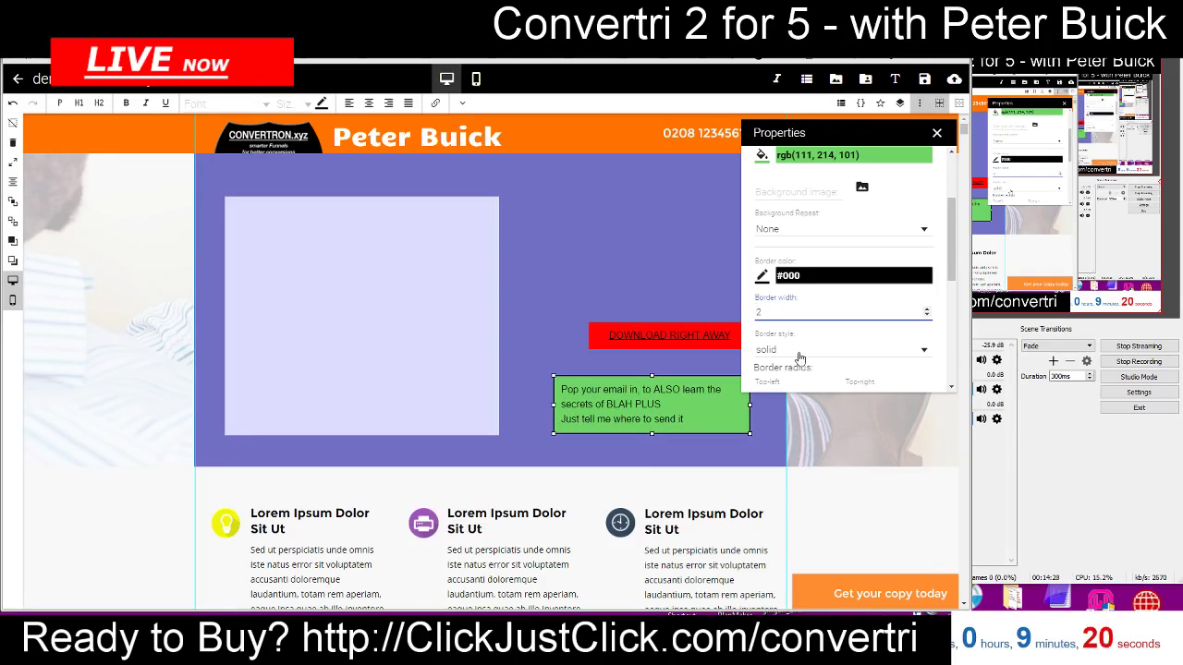
{"action": "scroll", "coordinate": [807, 372], "scroll_direction": "down", "scroll_amount": 1}
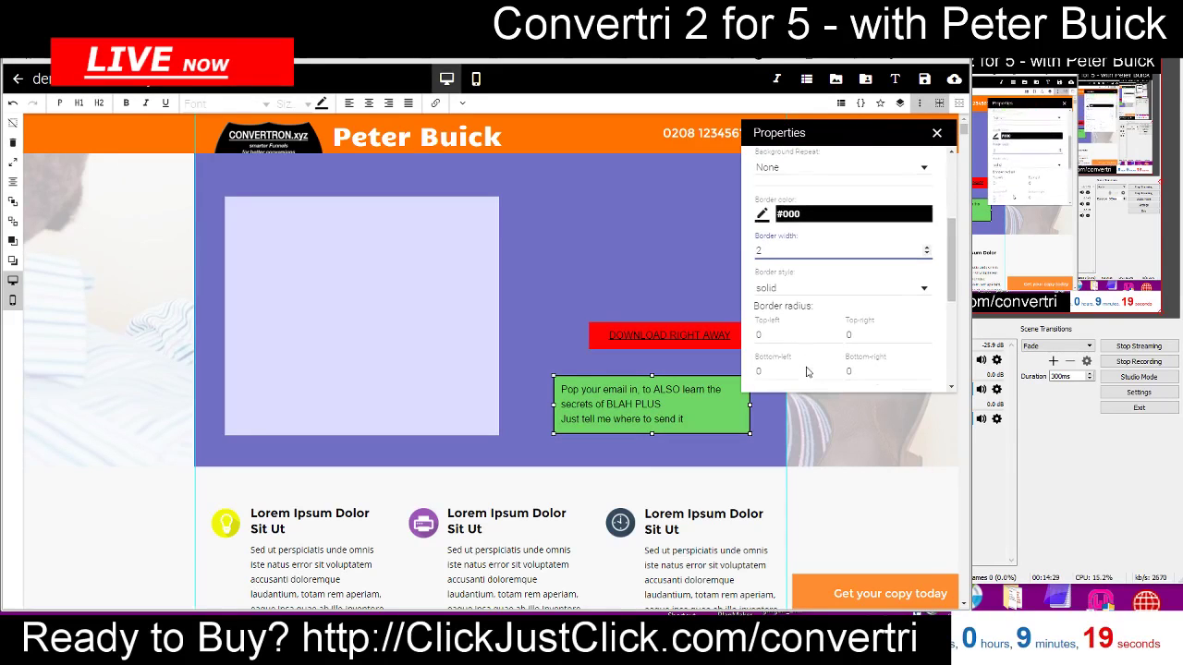
{"action": "double_click", "coordinate": [766, 334]}
{"action": "type", "text": "30"}
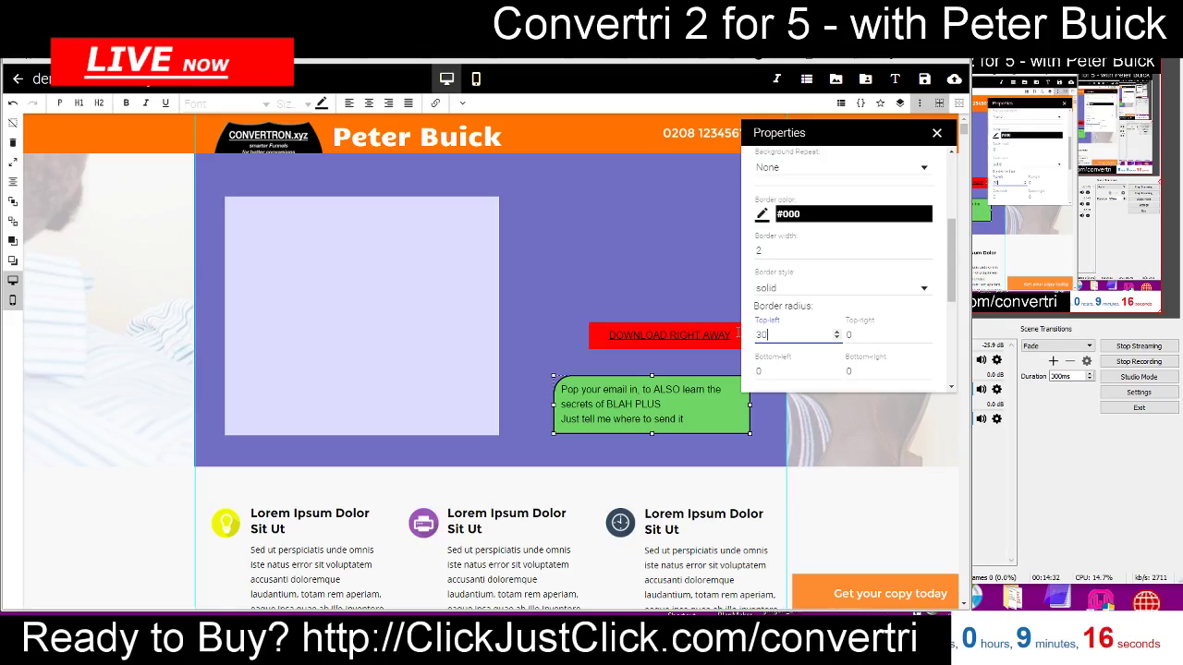
{"action": "left_click", "coordinate": [937, 134]}
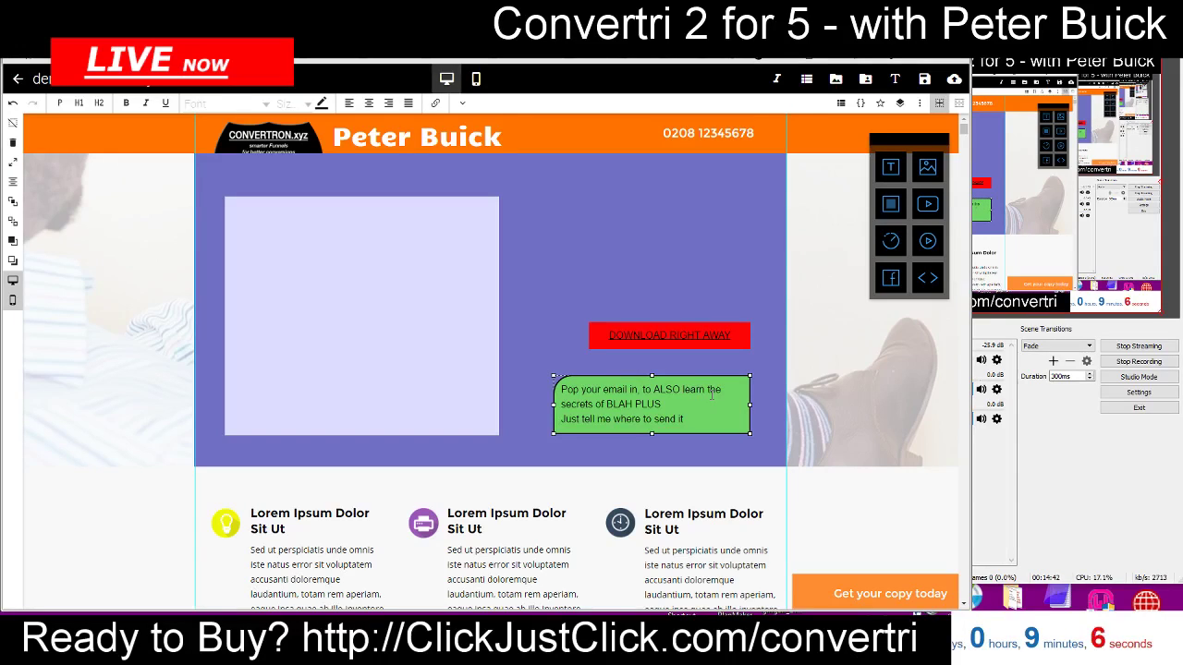
Copy the green prompt block into the upper part of the pale box and add an Email form field beneath the copy
{"action": "left_click_drag", "start_coordinate": [729, 381], "coordinate": [467, 213]}
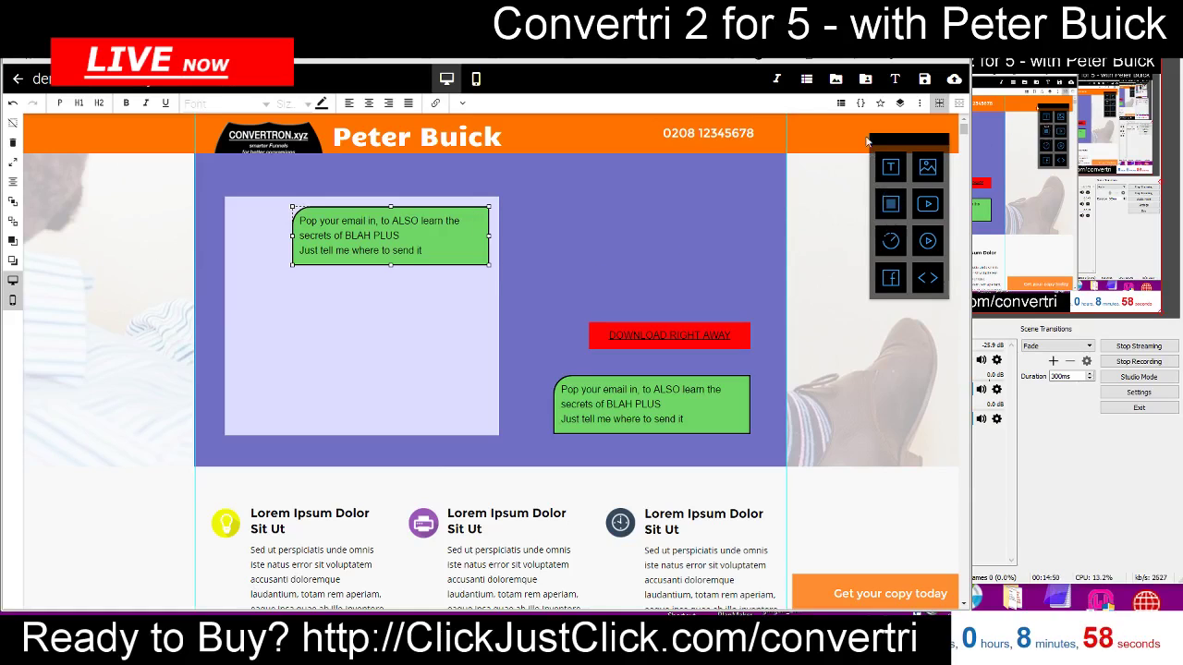
{"action": "left_click", "coordinate": [859, 103]}
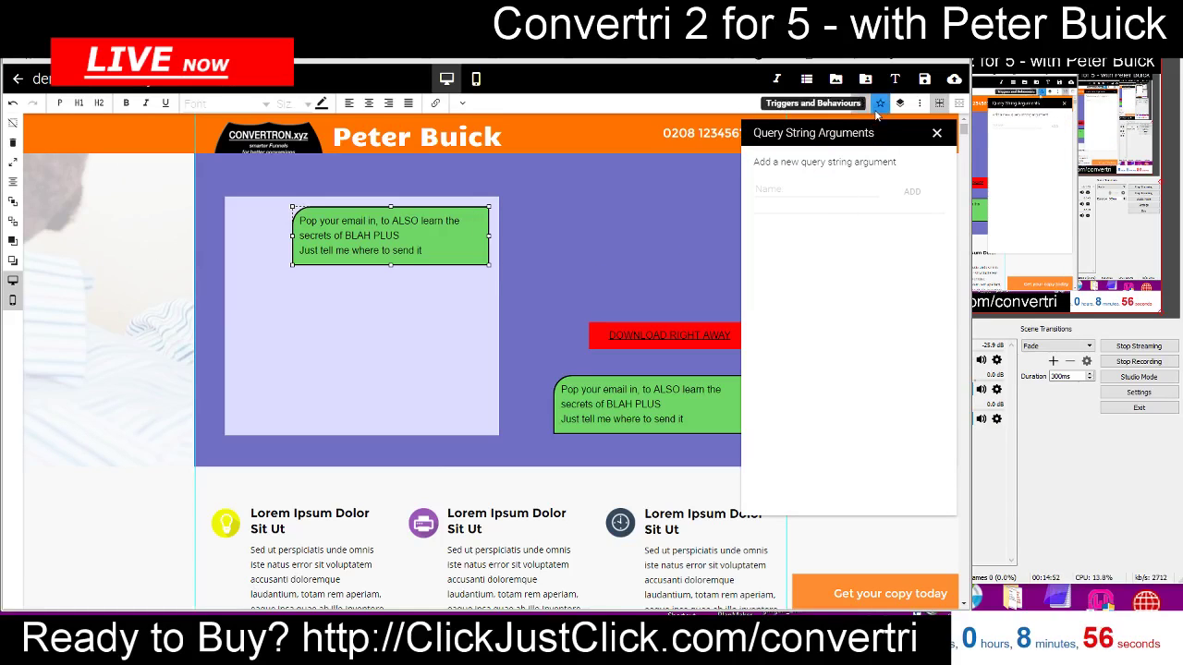
{"action": "left_click", "coordinate": [839, 104]}
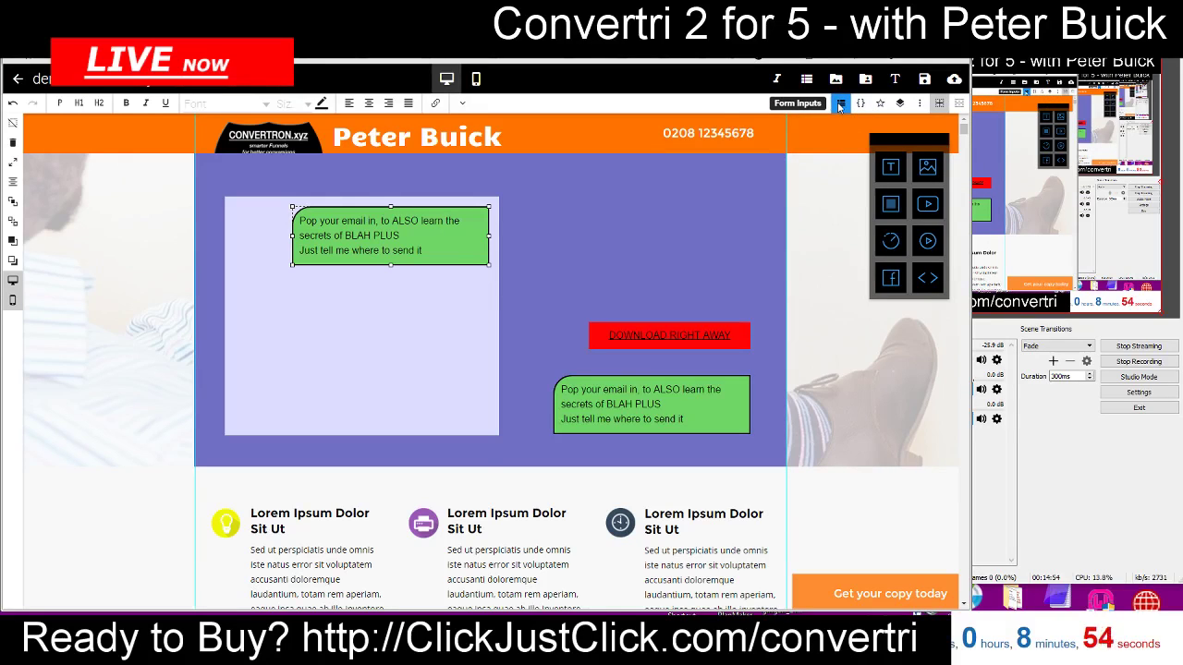
{"action": "left_click", "coordinate": [840, 104]}
{"action": "left_click_drag", "start_coordinate": [804, 166], "coordinate": [356, 309]}
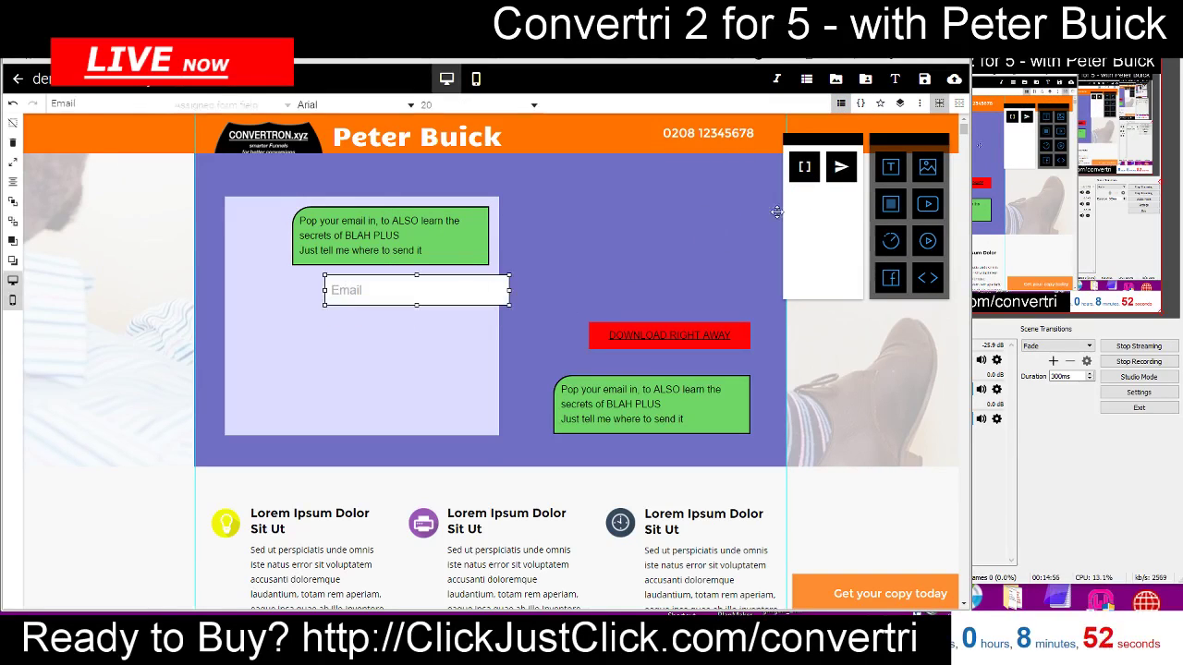
Add a Submit button below the Email field and line both up inside the pale box
{"action": "left_click_drag", "start_coordinate": [841, 168], "coordinate": [351, 355]}
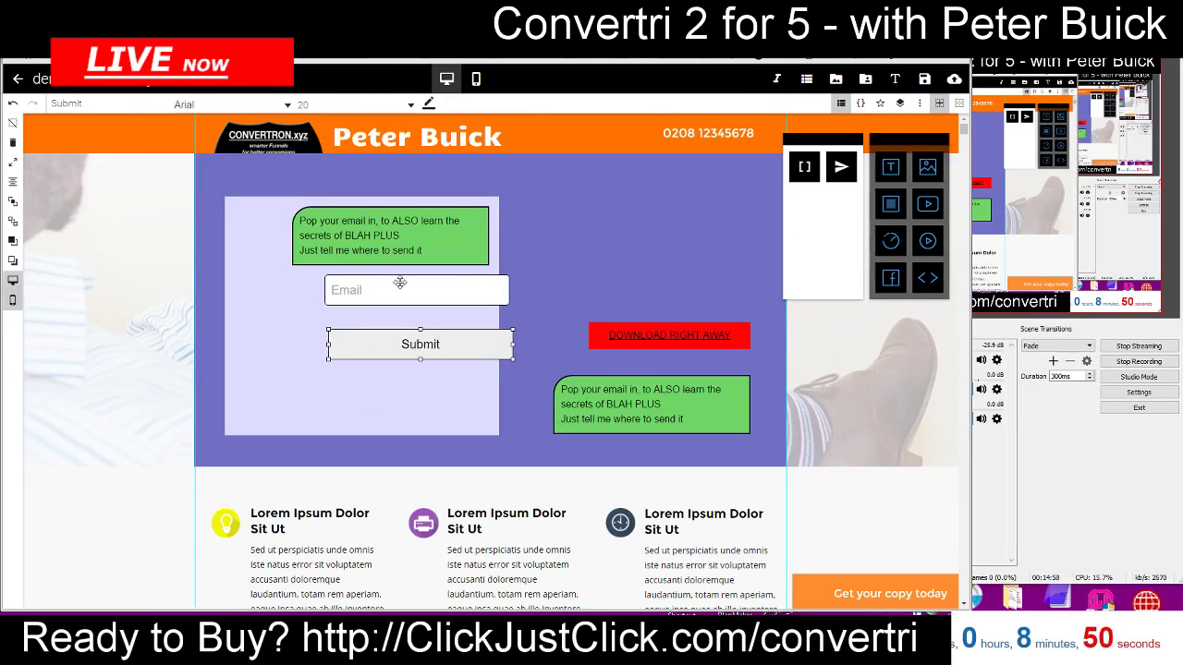
{"action": "left_click_drag", "start_coordinate": [400, 282], "coordinate": [337, 292]}
{"action": "left_click_drag", "start_coordinate": [375, 344], "coordinate": [306, 343]}
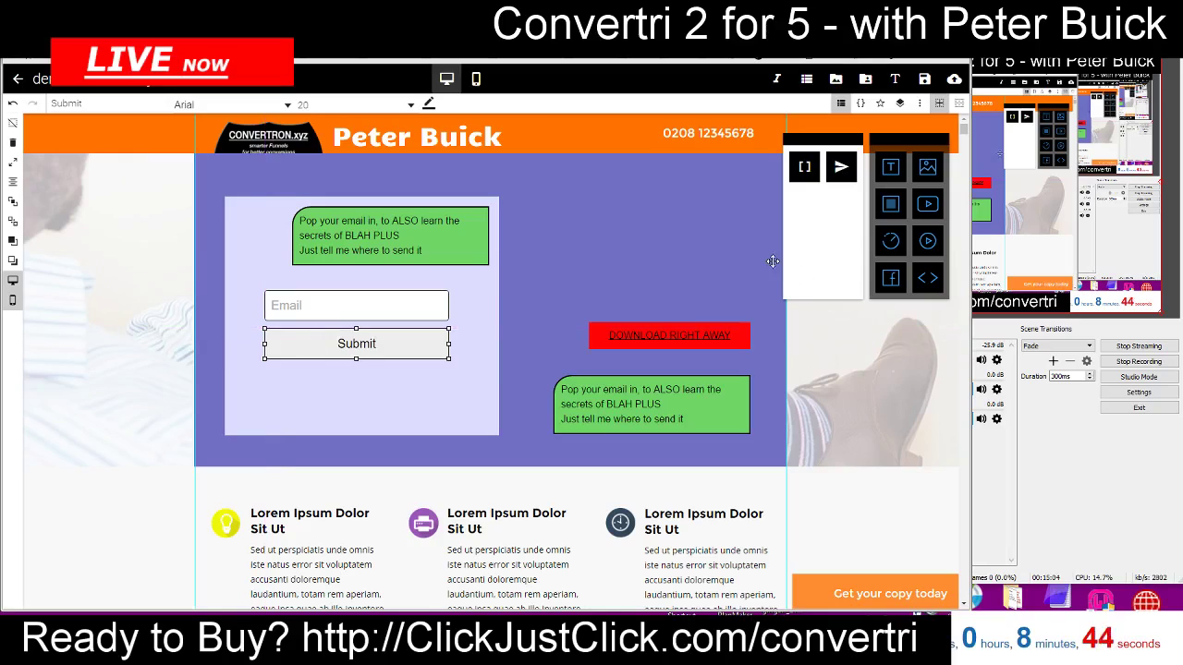
Connect the page to the "convertron" form and assign the Email input to its "email" field
{"action": "left_click", "coordinate": [819, 103]}
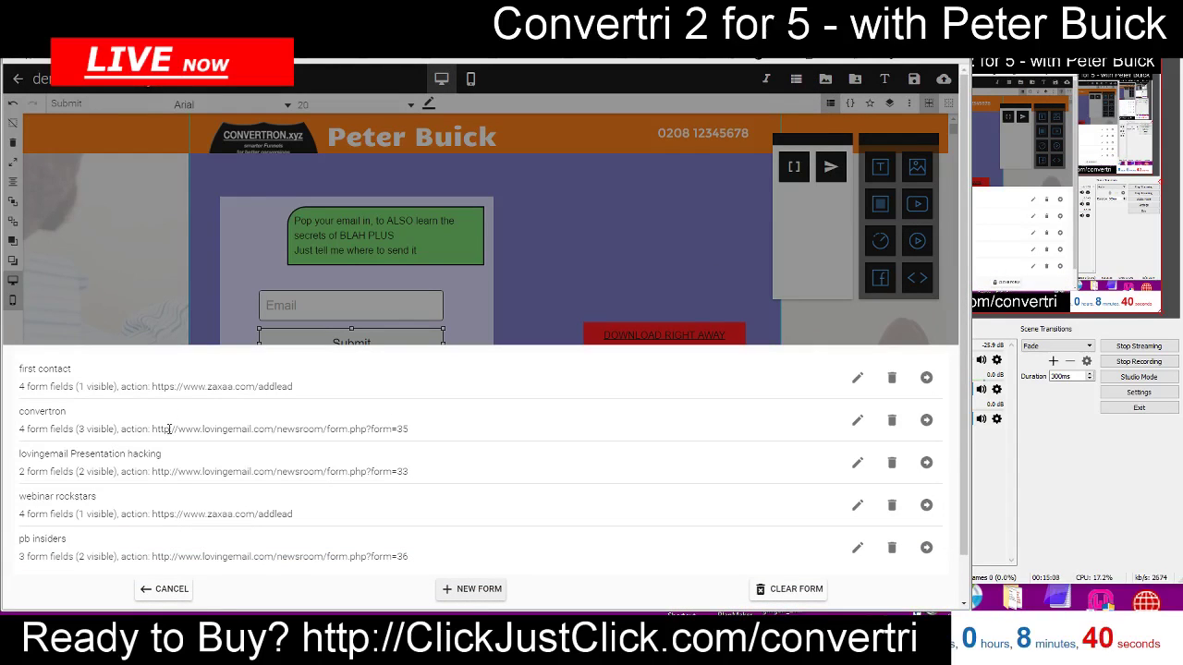
{"action": "left_click", "coordinate": [926, 421]}
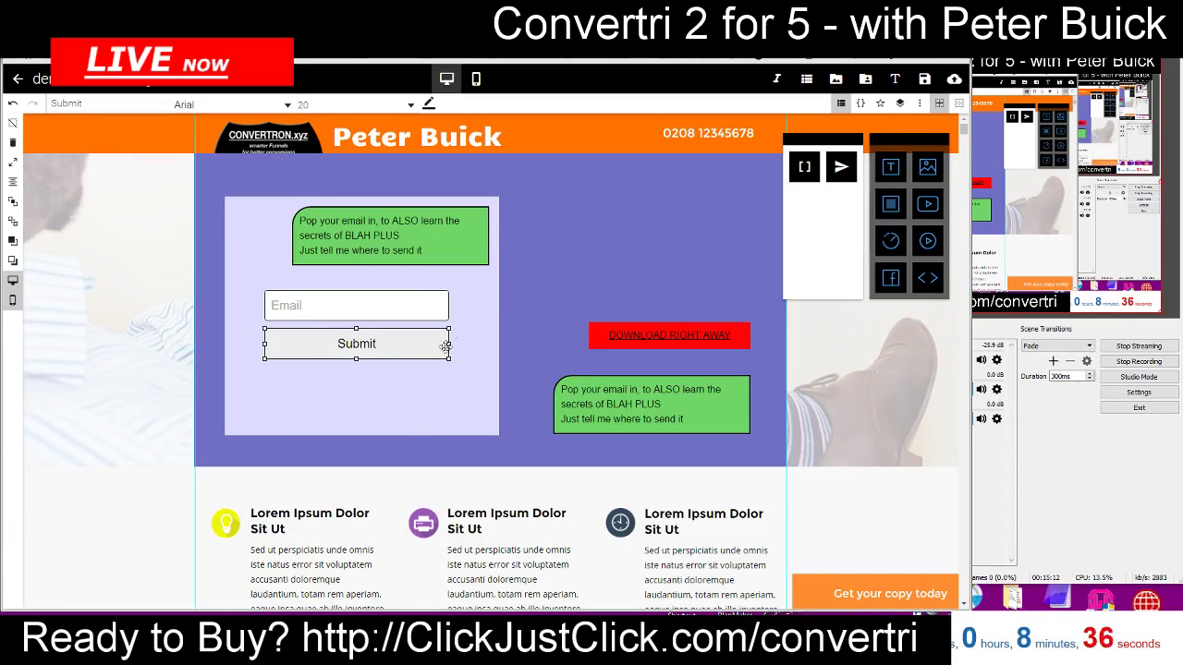
{"action": "left_click", "coordinate": [381, 305]}
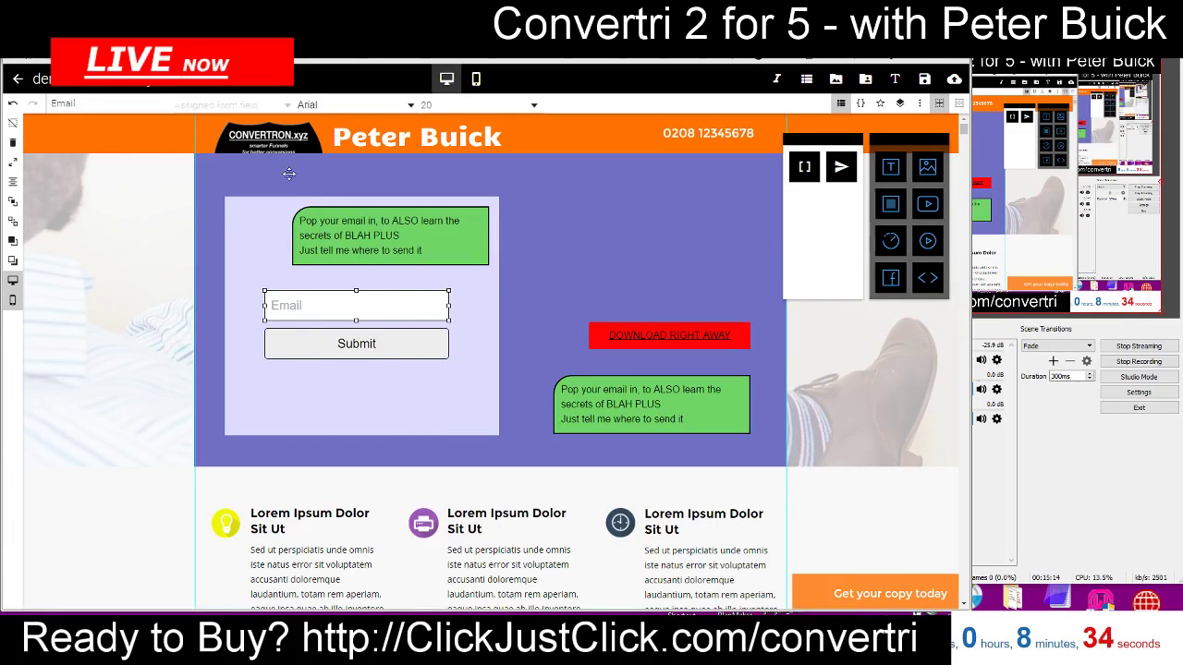
{"action": "left_click", "coordinate": [236, 120]}
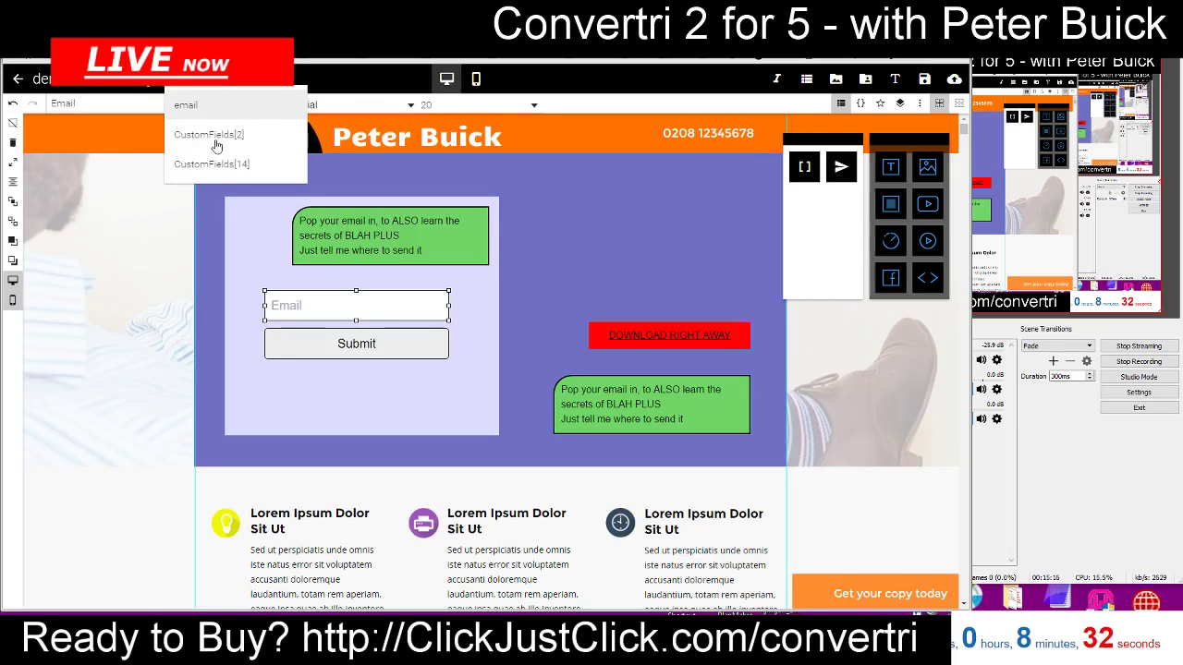
{"action": "left_click", "coordinate": [189, 106]}
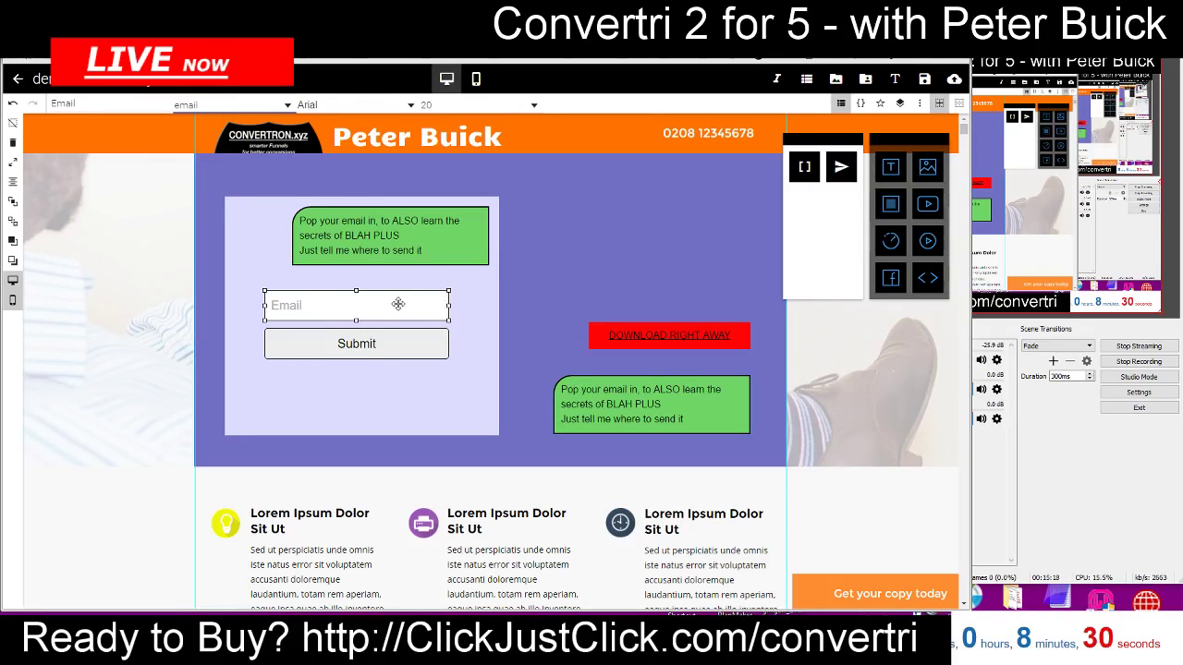